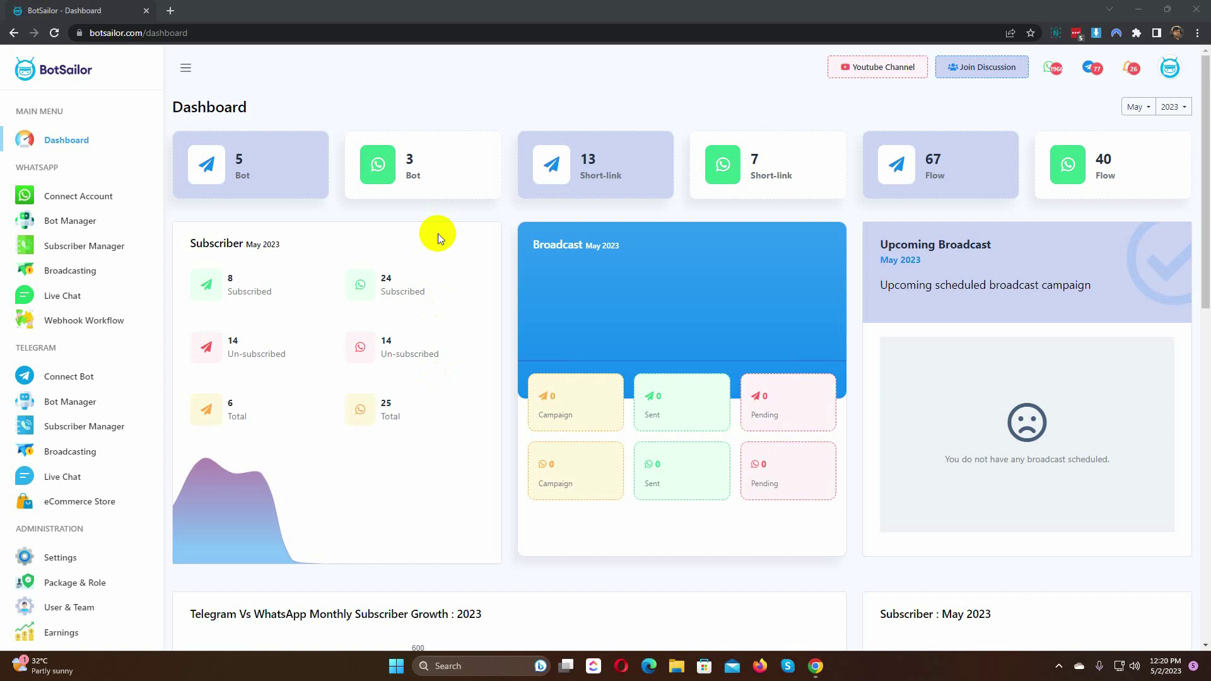
Step: Show the Bot Reply list for the second Chat Solution bot under WhatsApp > Bot Manager
click(73, 223)
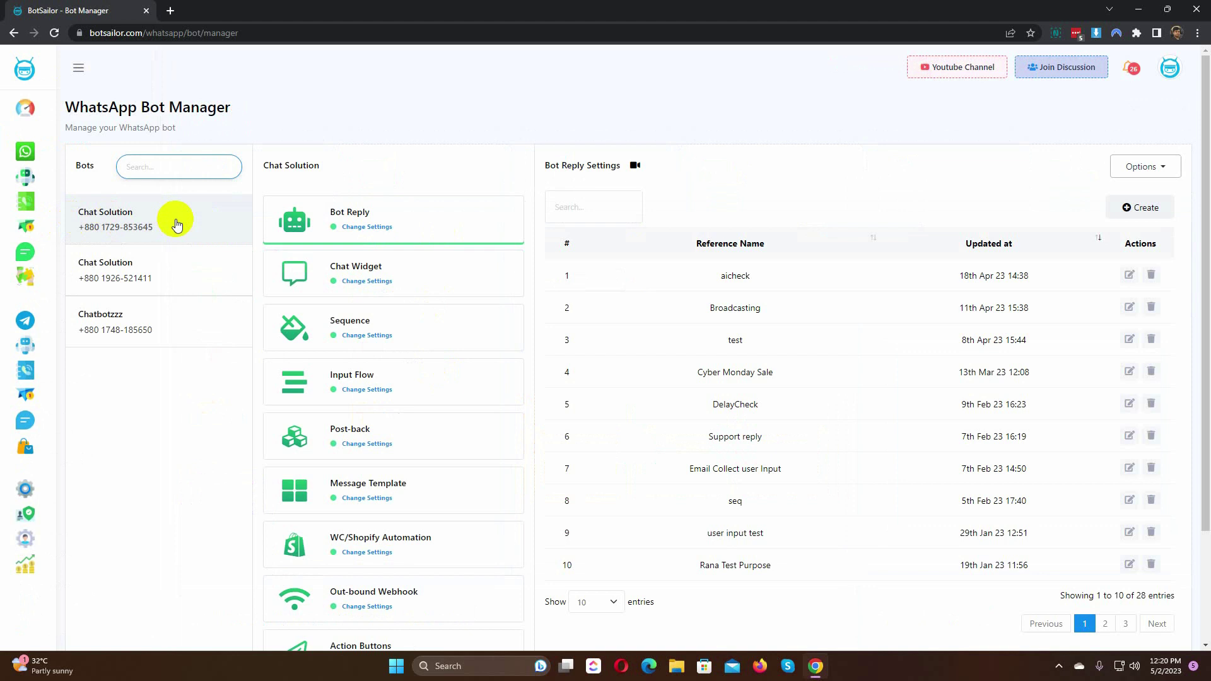
click(157, 281)
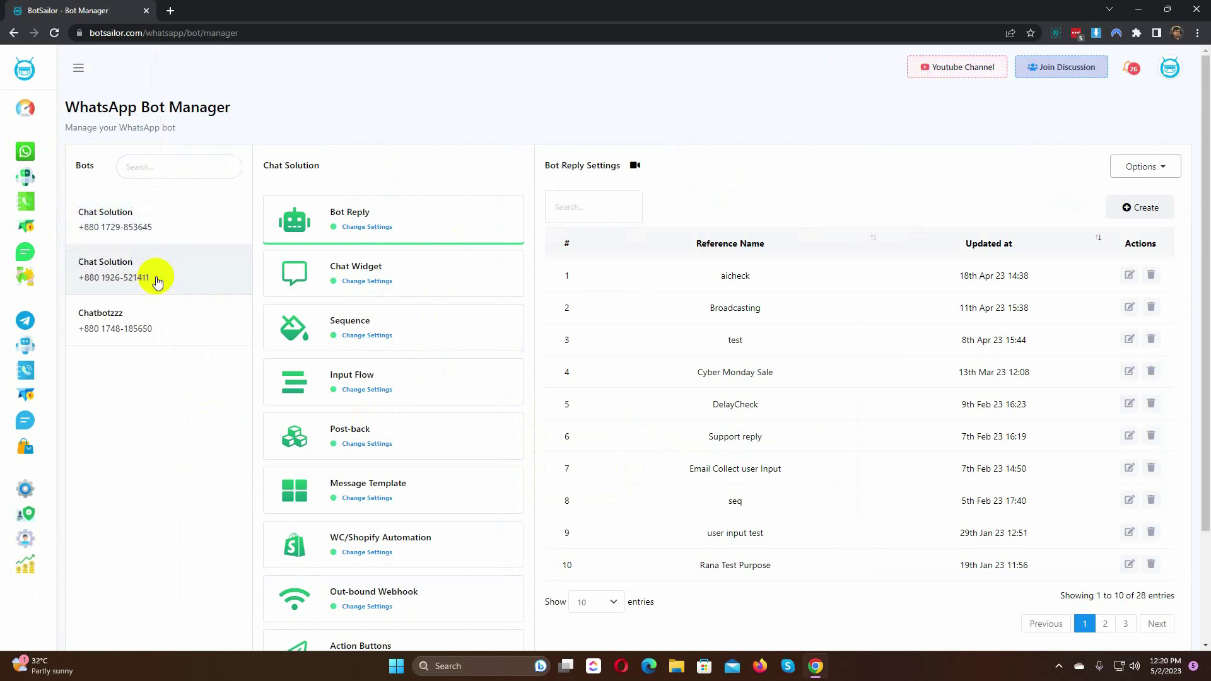
click(414, 223)
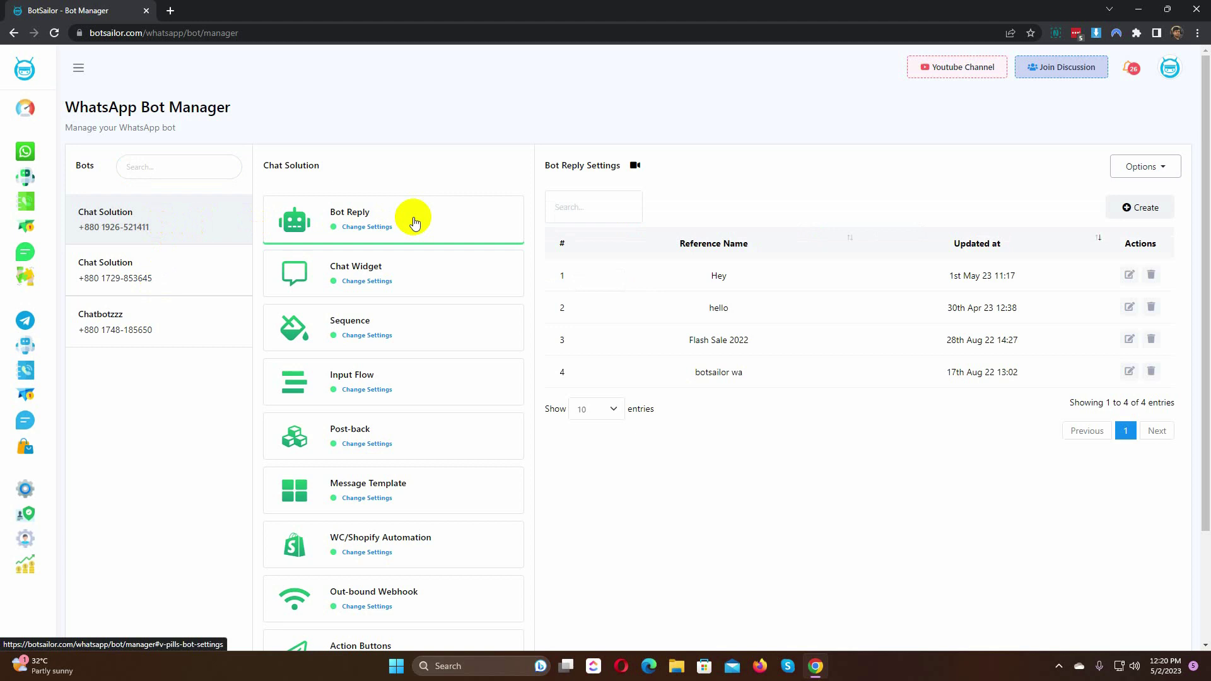
Step: Create a new bot reply flow titled 'BotSailor AI Reply'
click(1144, 209)
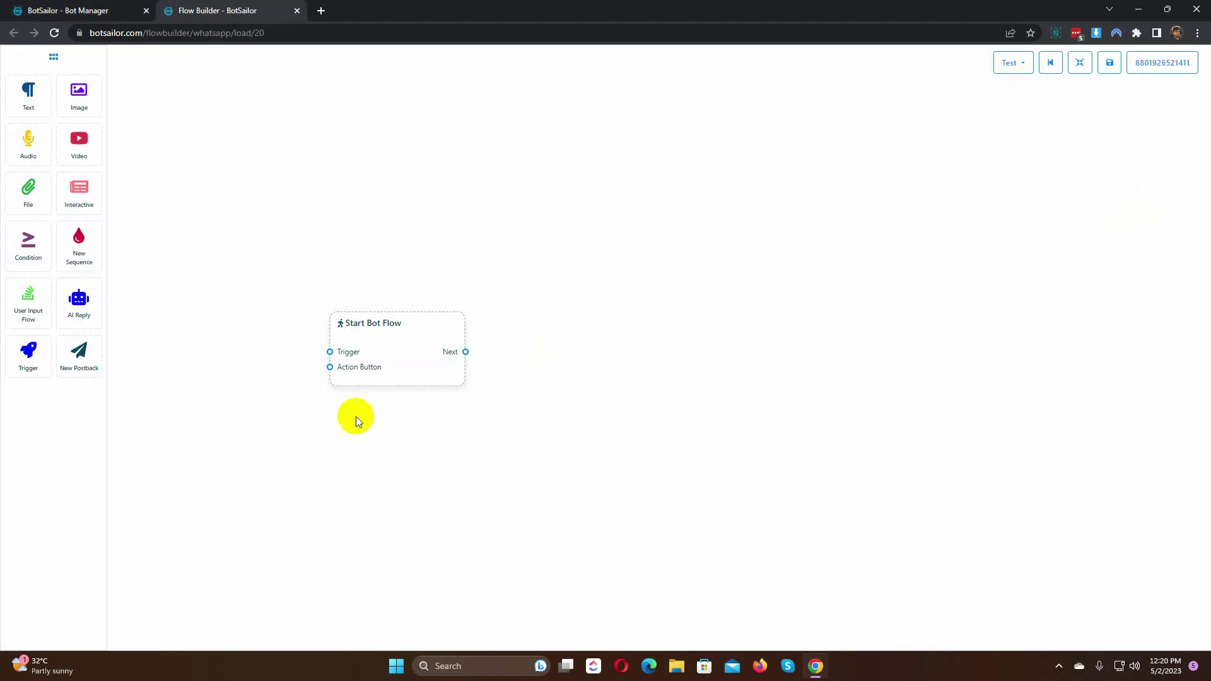
double_click(401, 349)
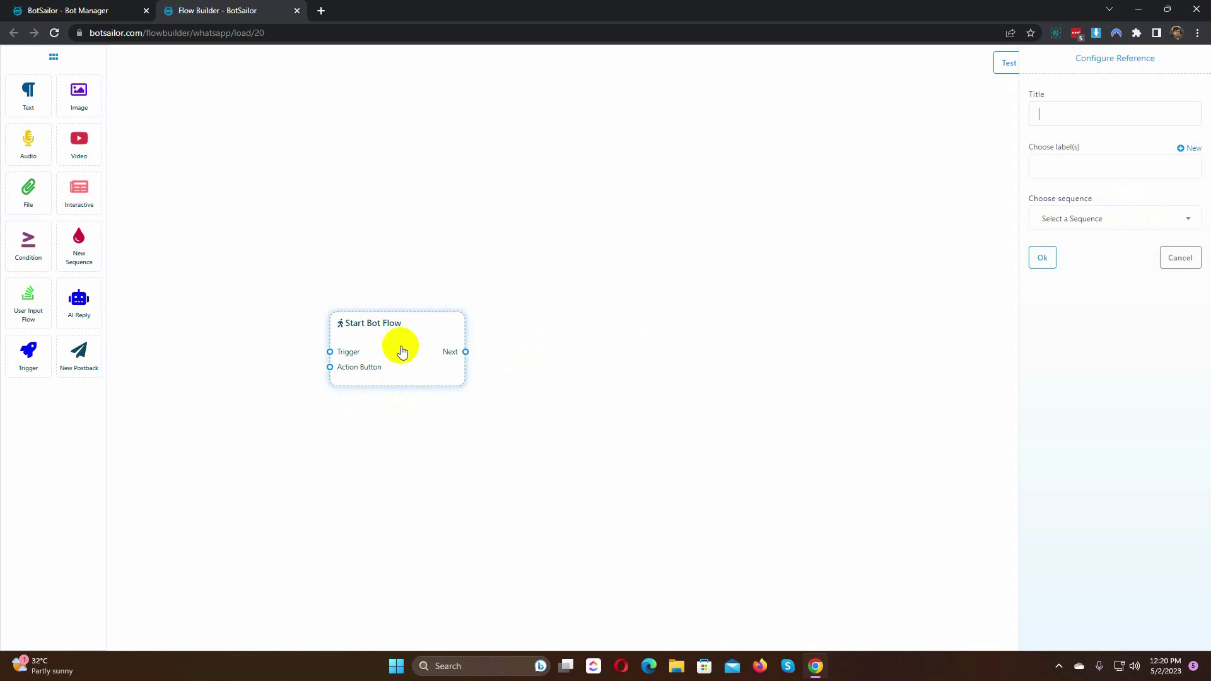
text(BotSailor AI Reply)
click(1042, 257)
Step: Link a Trigger node to Start Bot Flow with keywords 'botsailor, whats is botsailor'
drag(41, 363, 157, 424)
drag(260, 477, 329, 378)
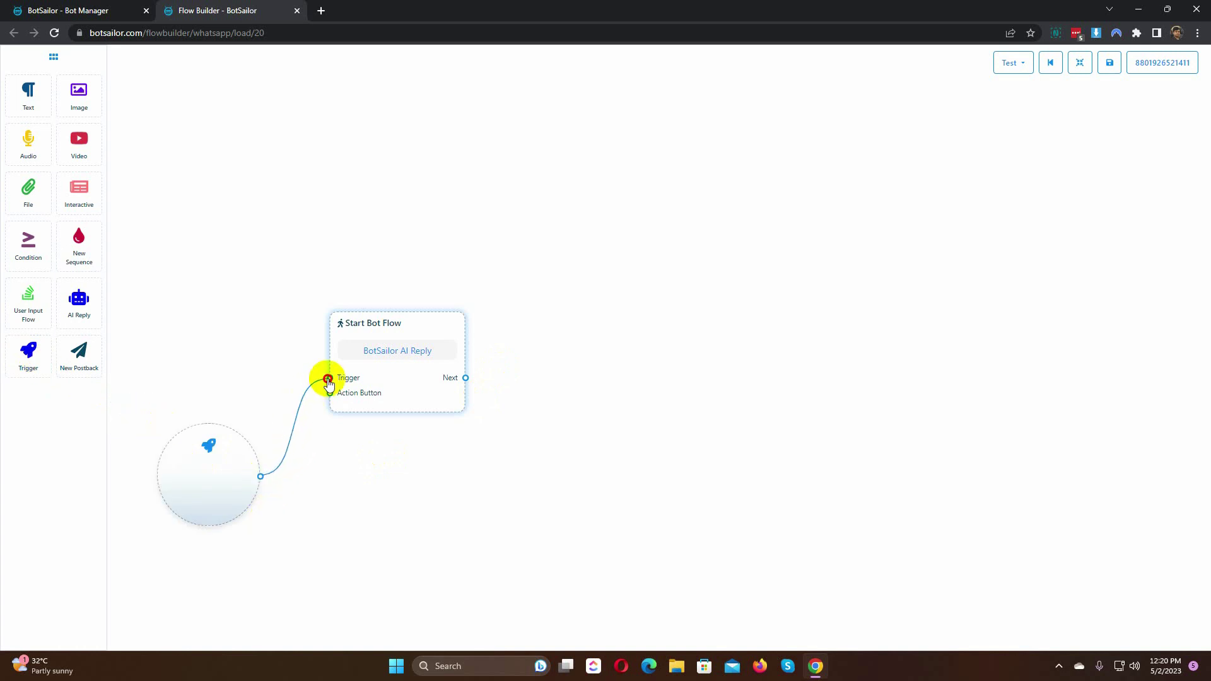
double_click(211, 477)
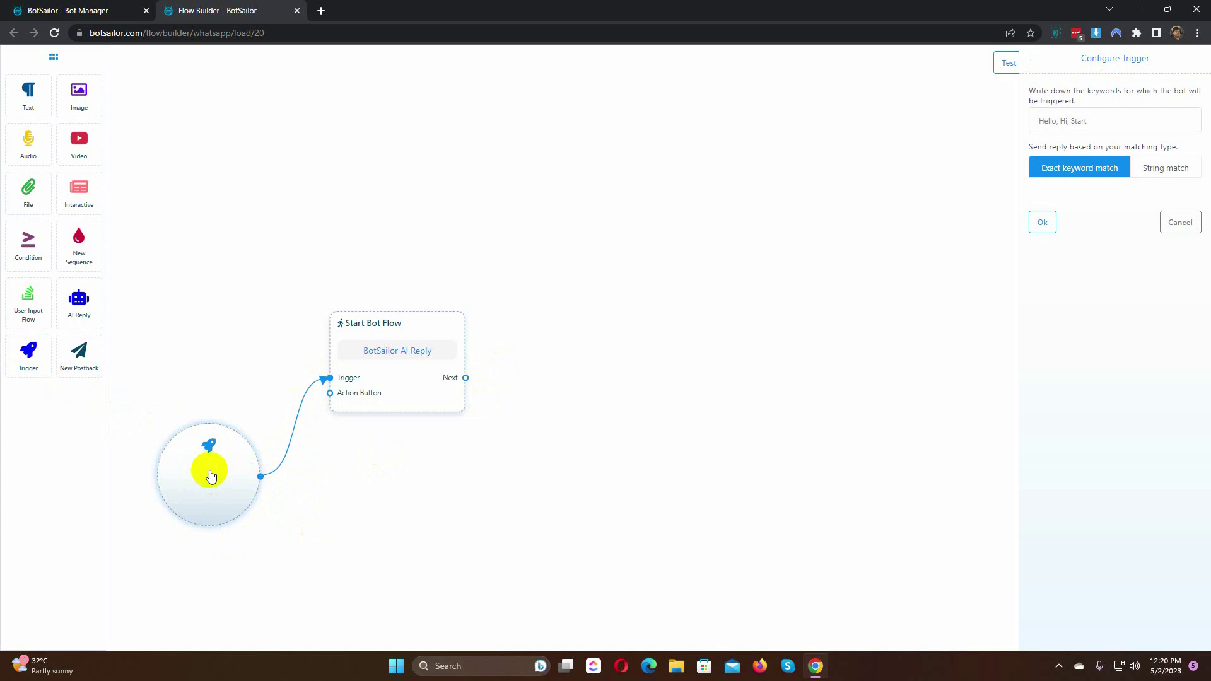
text(botsailor, whats is botsailor)
Step: Follow Start Bot Flow with an AI Reply describing BotSailor as a WhatsApp and Telegram chatbot builder
click(1042, 224)
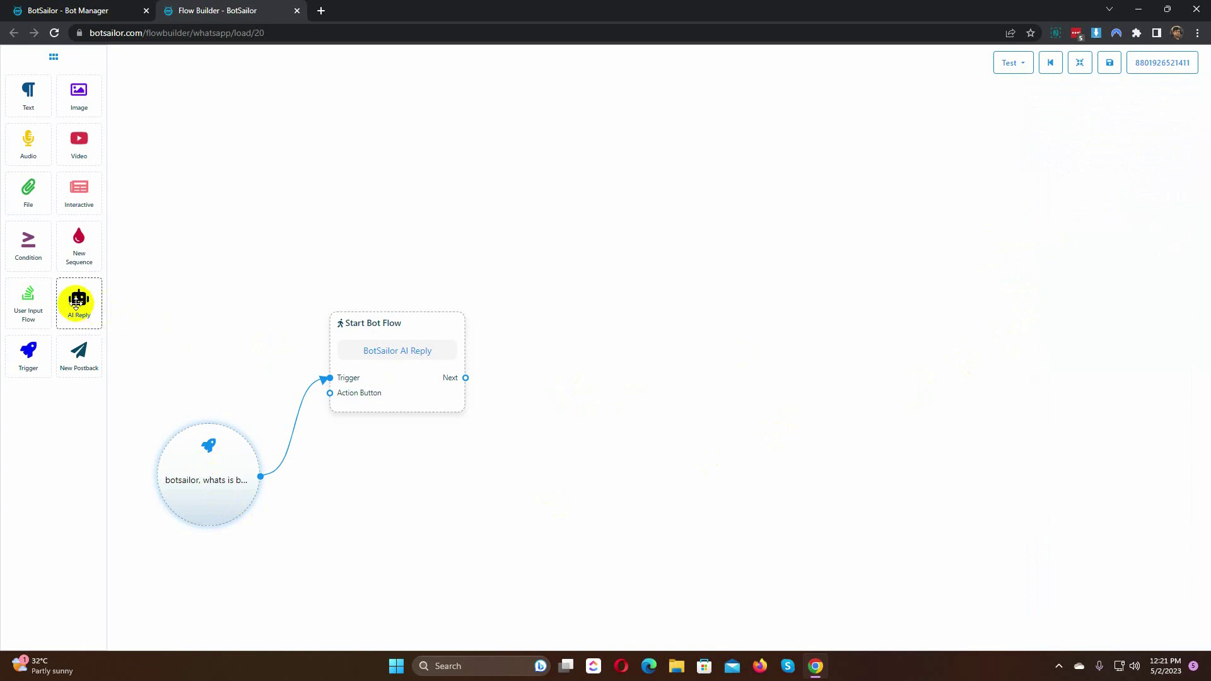
drag(79, 300, 576, 311)
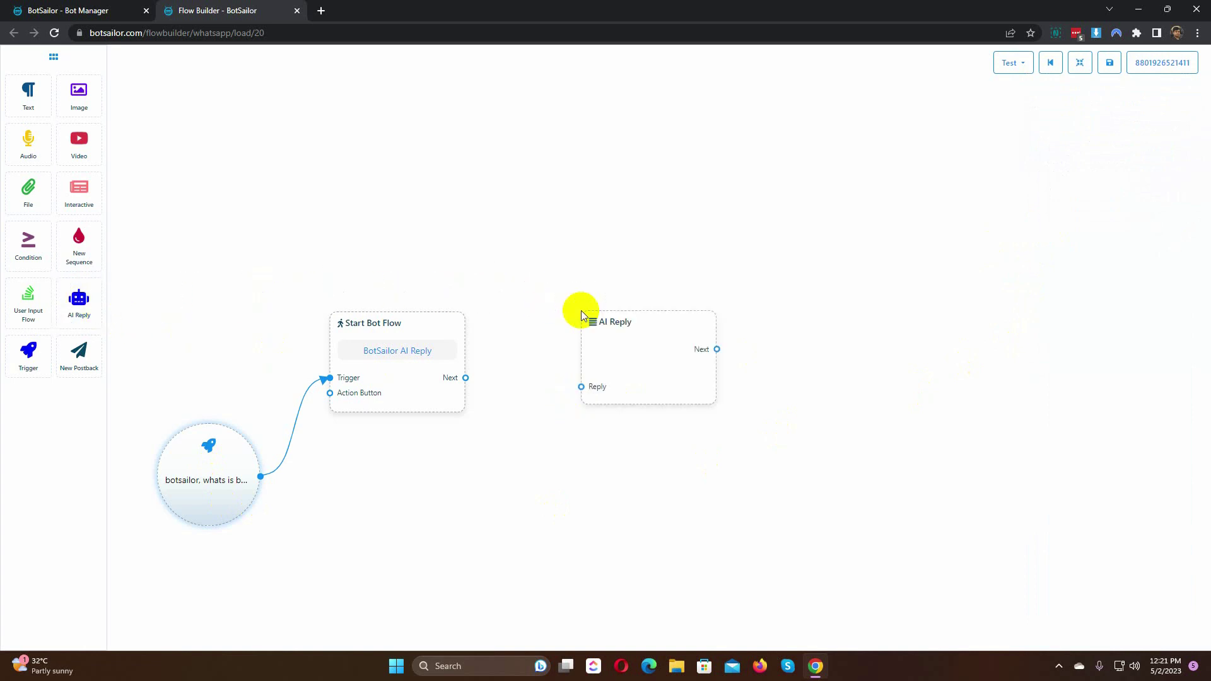
drag(465, 378, 574, 434)
drag(649, 420, 605, 370)
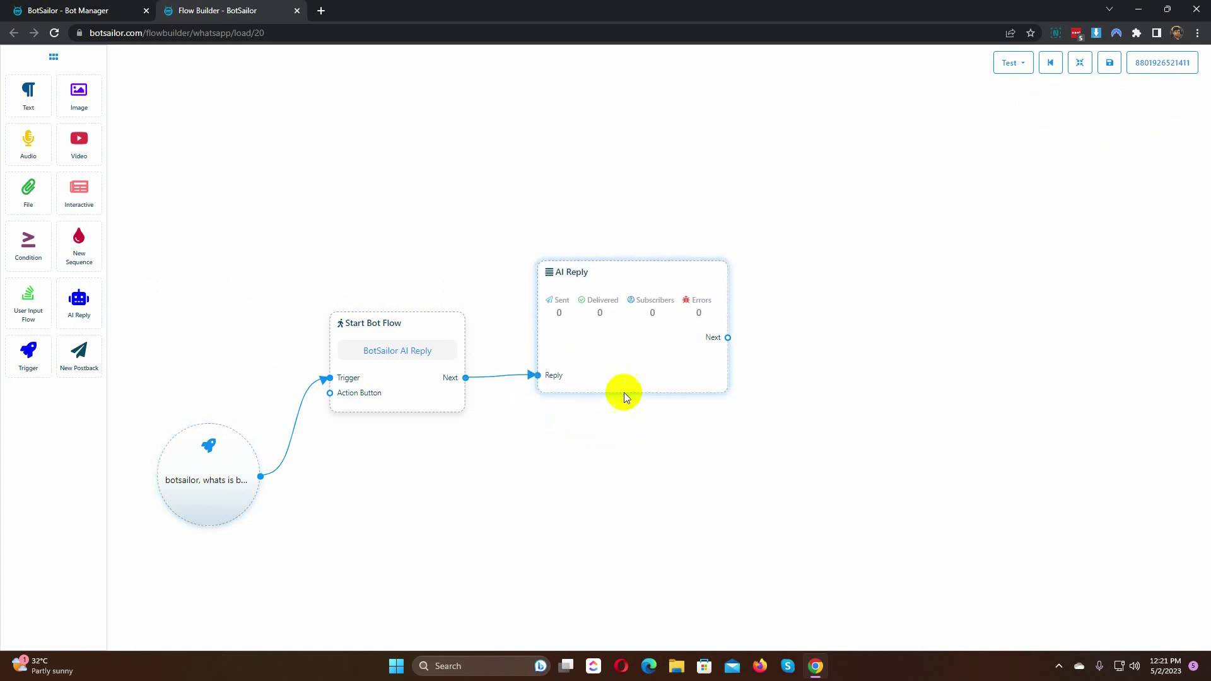
double_click(612, 322)
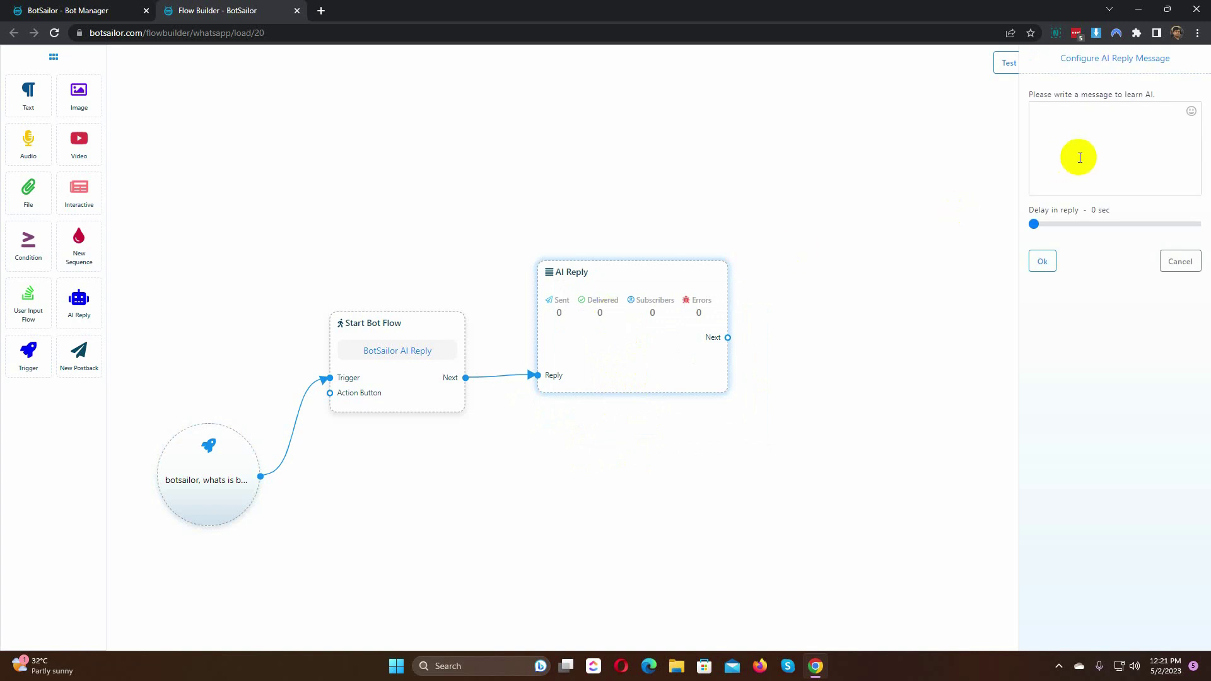
click(1061, 126)
text(BotSailor is )
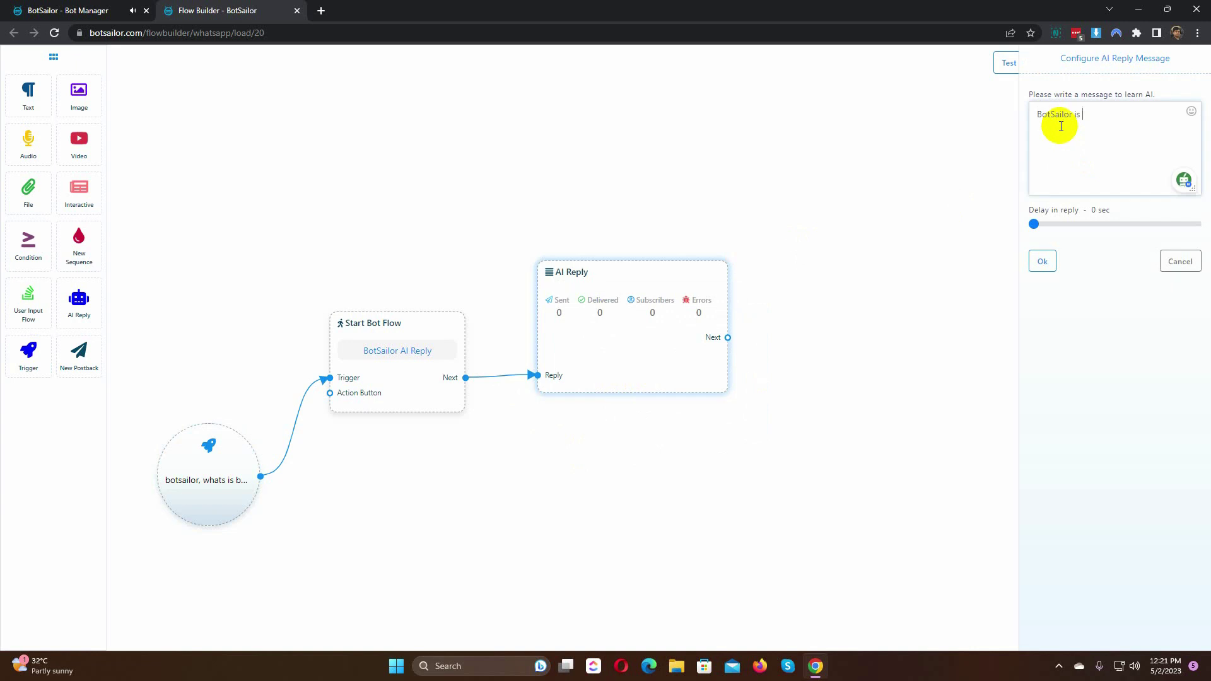
text(a WhatsApp and Telegram Chatbot builder. It's )
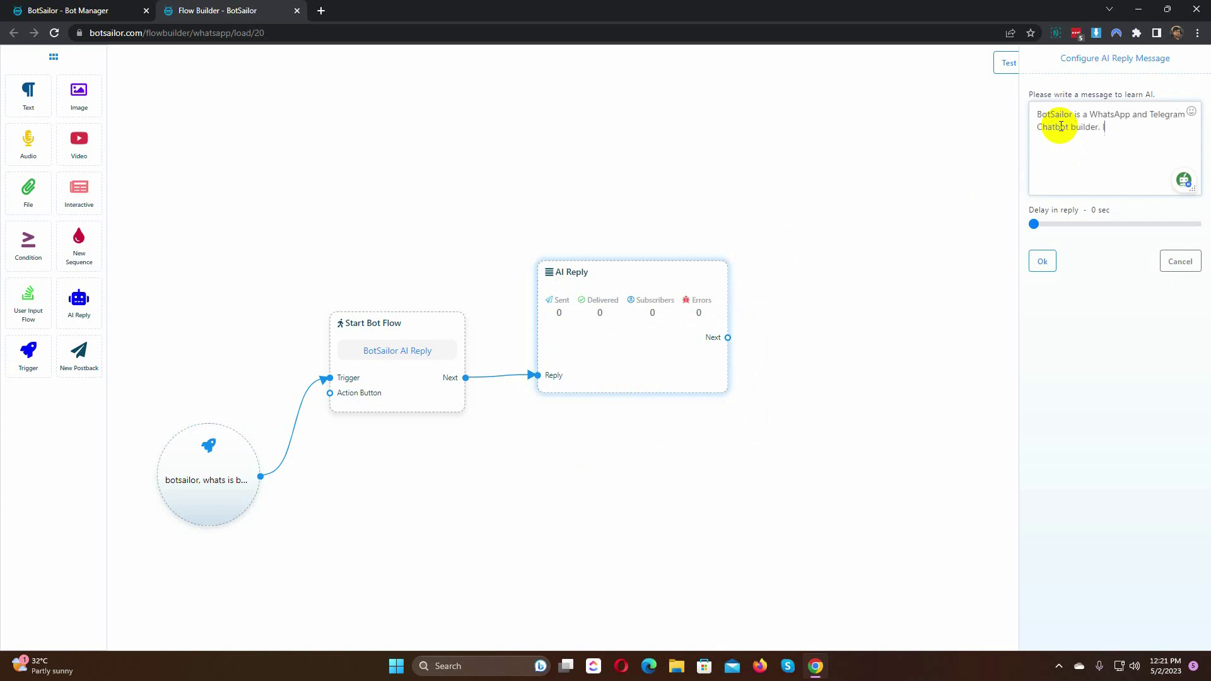
text(Visual Drag and Drop flow builder helps to build a chatbot in minutes.)
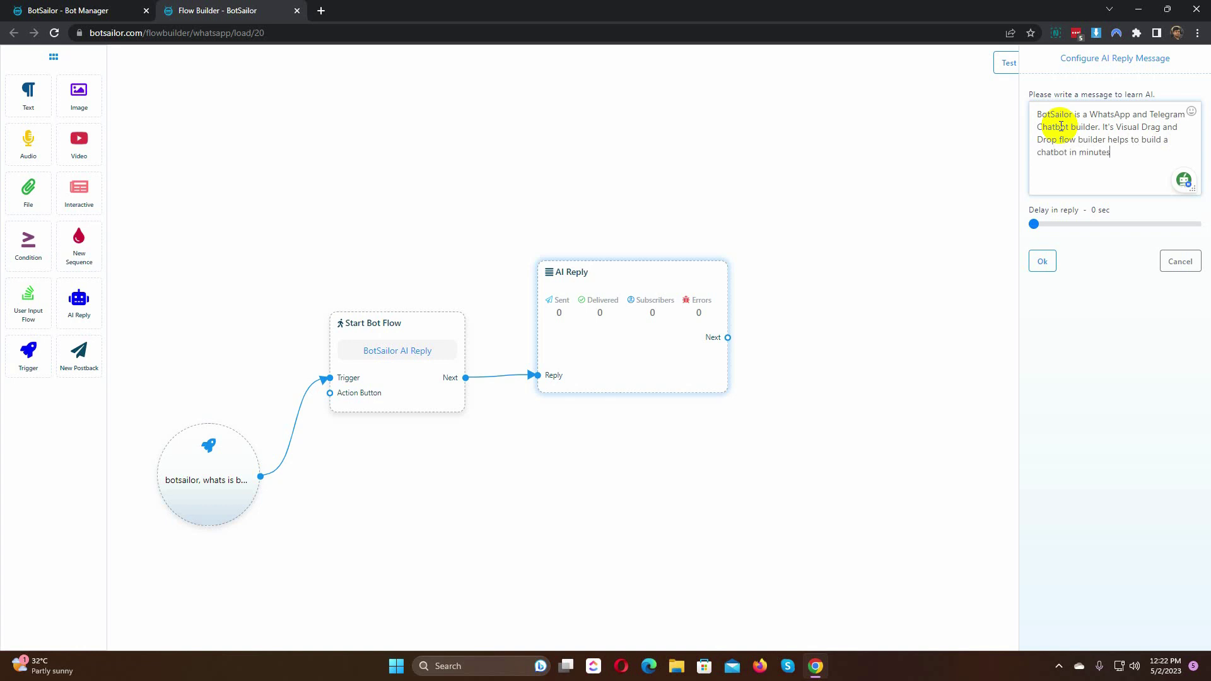
click(1043, 263)
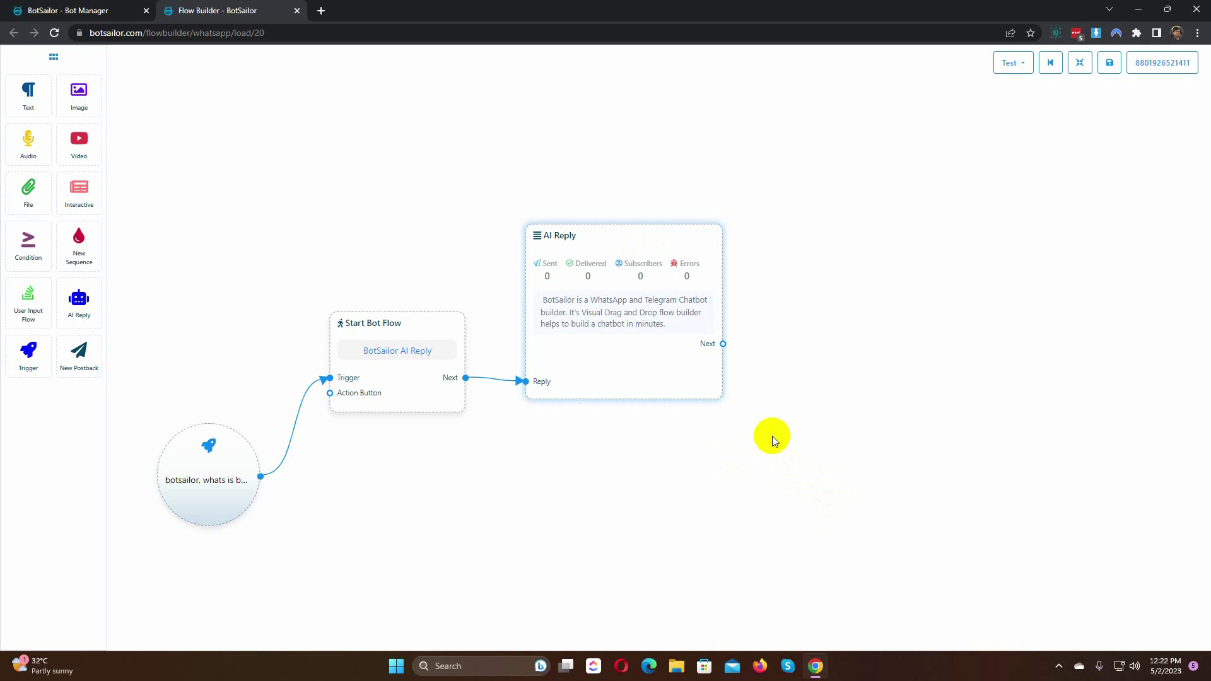
Step: Add an Image reply with led_img (1).png after the AI Reply and save the flow
drag(723, 344, 777, 215)
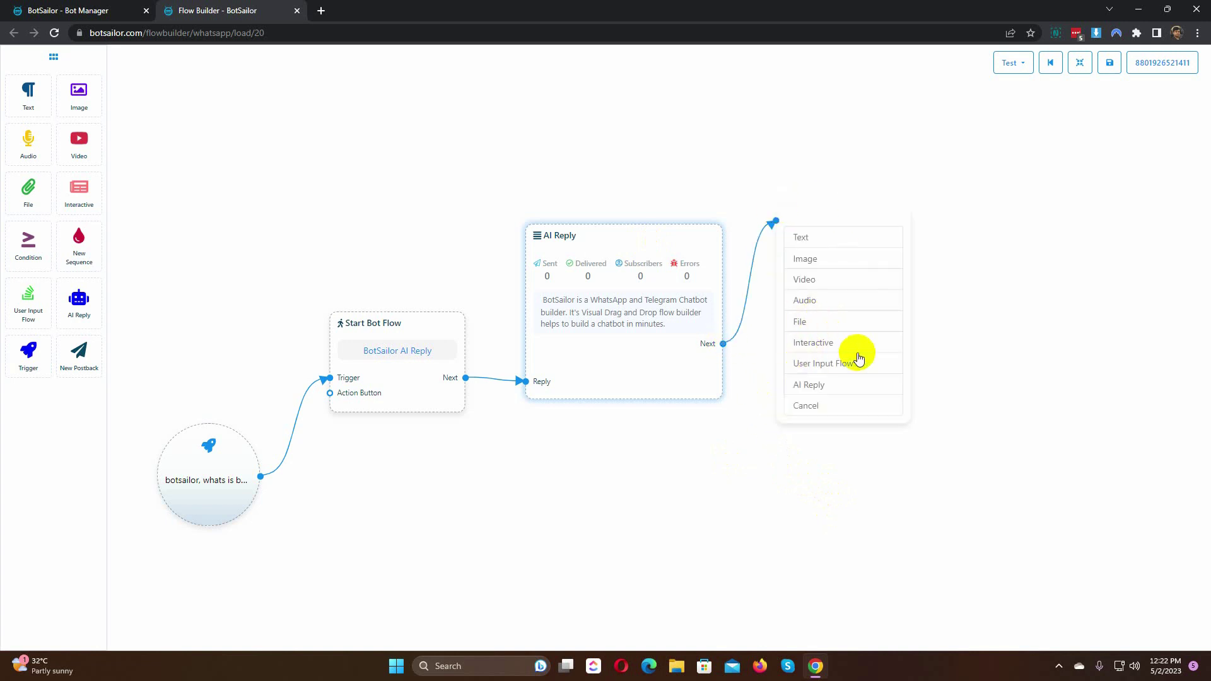
click(814, 260)
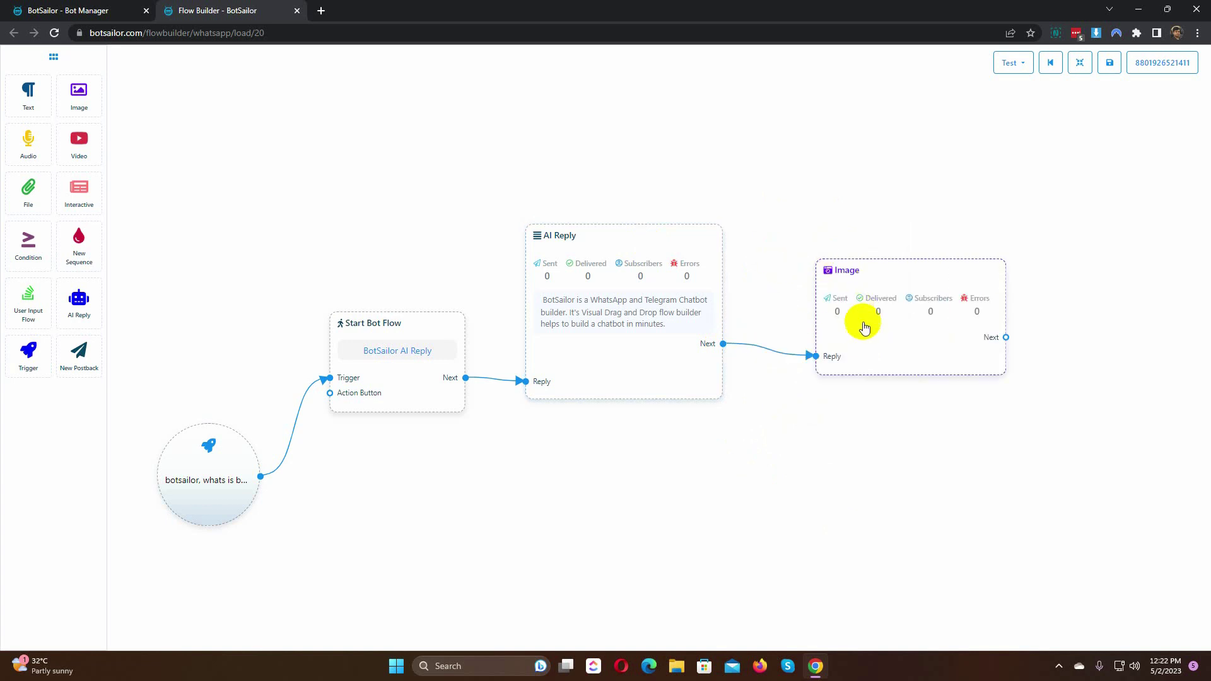
double_click(861, 340)
click(1114, 183)
click(519, 340)
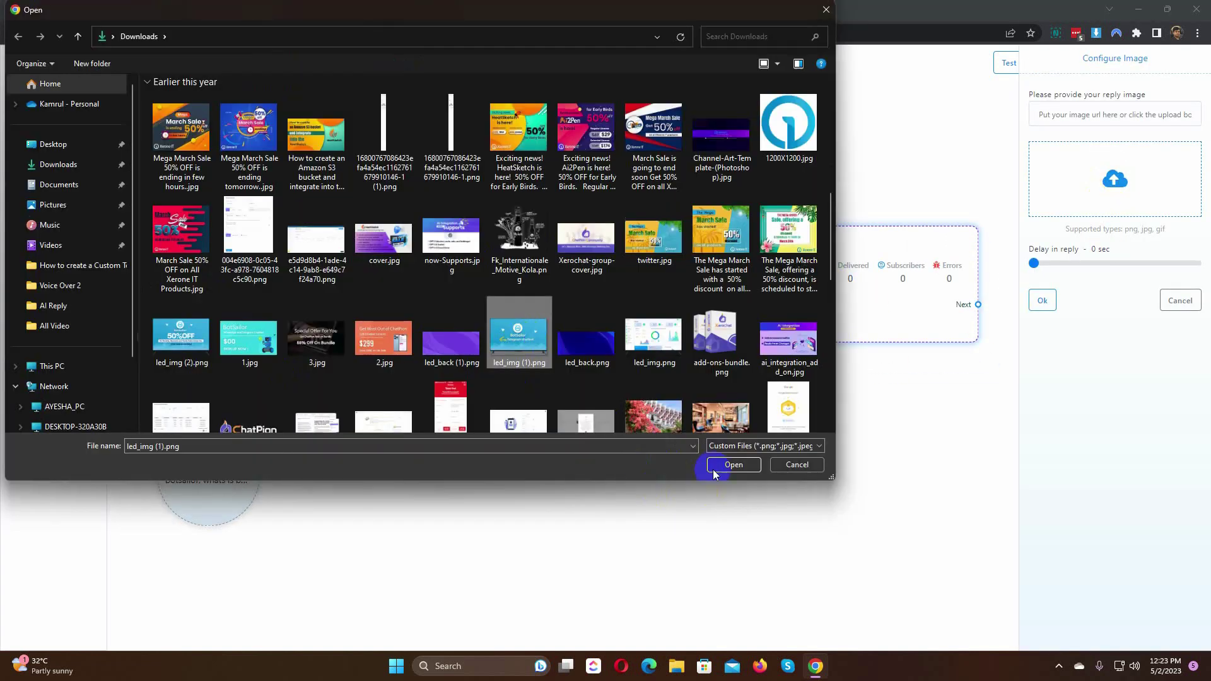
click(717, 470)
click(1042, 301)
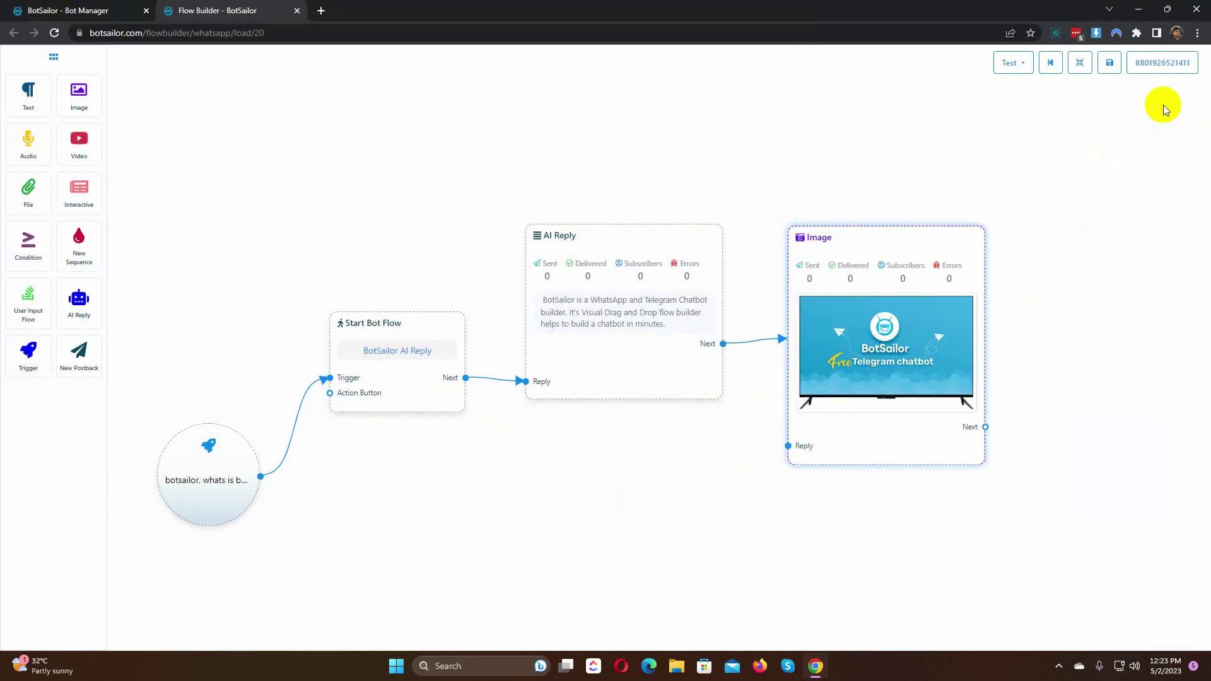
click(1110, 63)
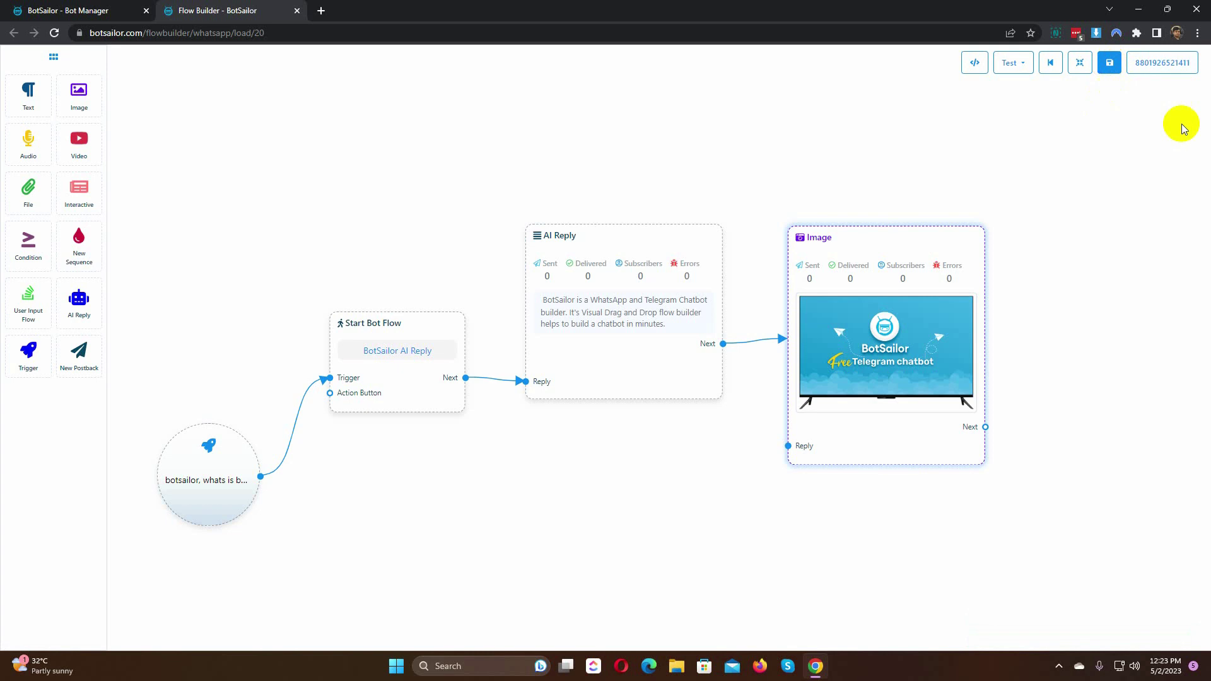
Step: Send 'What is BotSailor?' to the bot in the WhatsApp app
click(1167, 63)
click(670, 142)
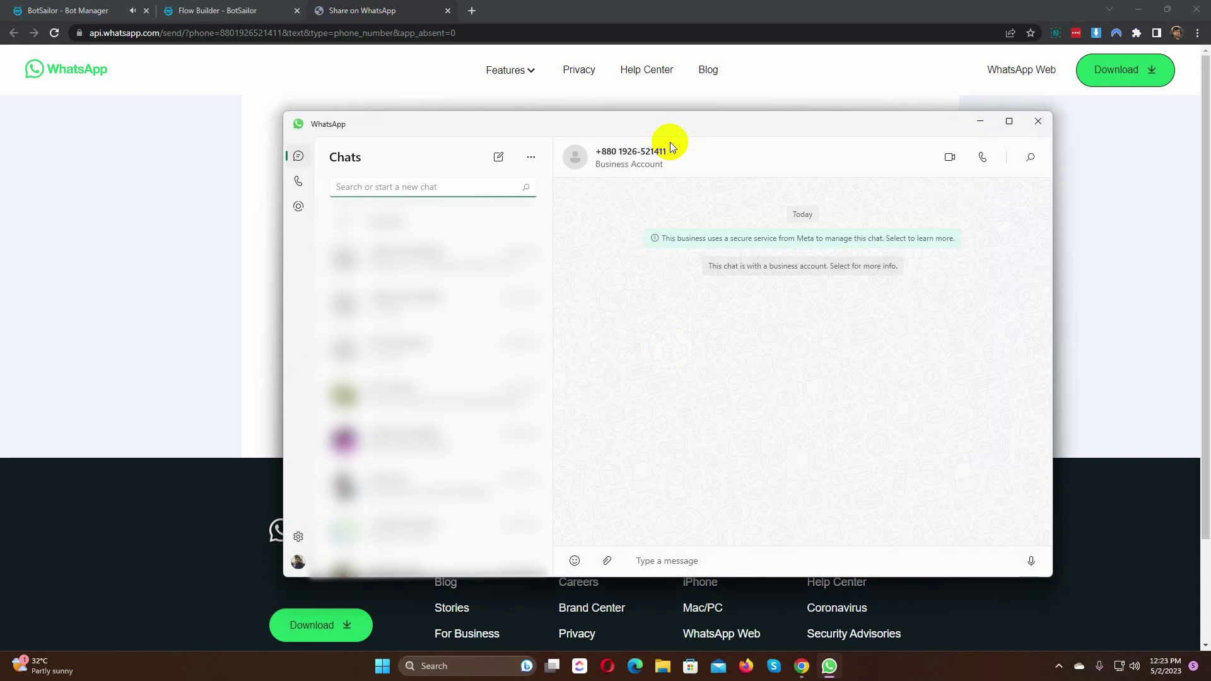
click(673, 561)
text(What i)
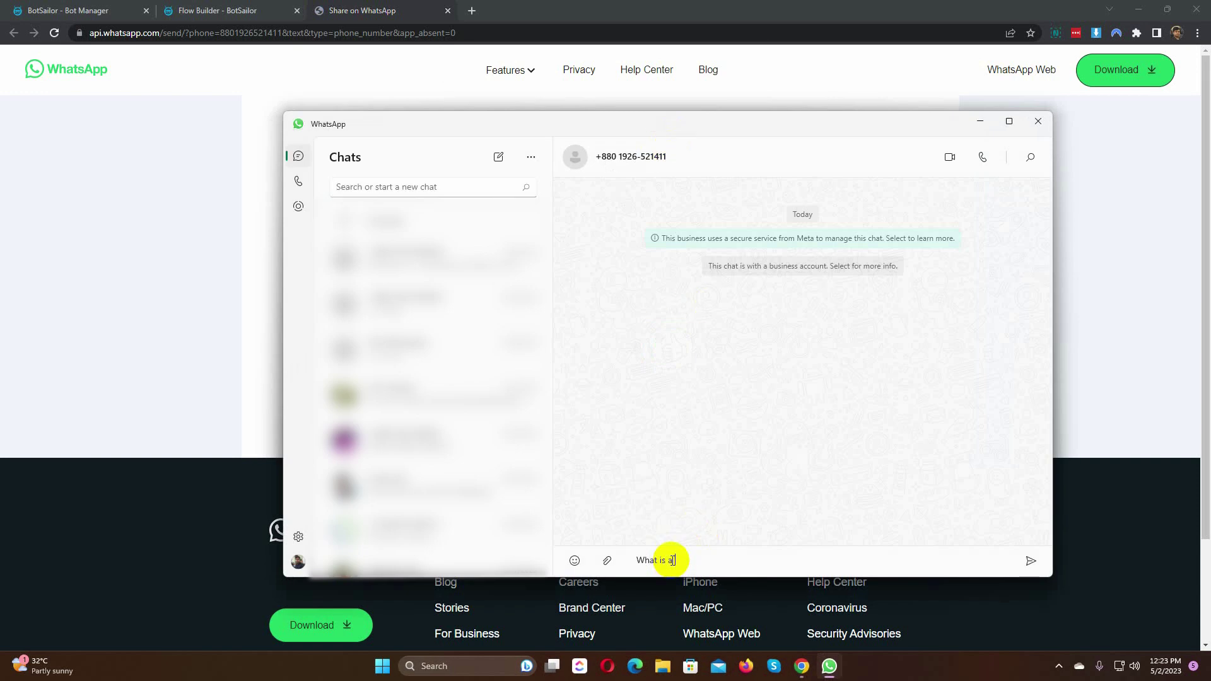
text(s BotSailor?)
key(Return)
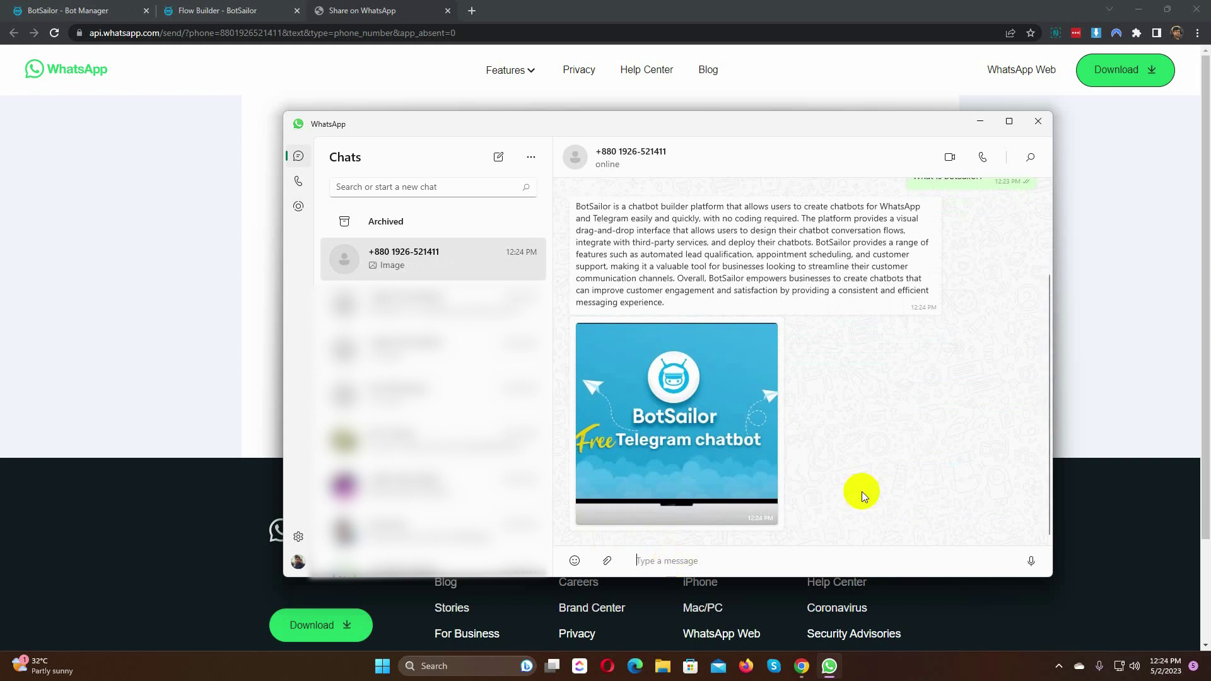
Step: Review the bot's AI answer and image, then minimize WhatsApp and close the share page
drag(574, 207, 860, 305)
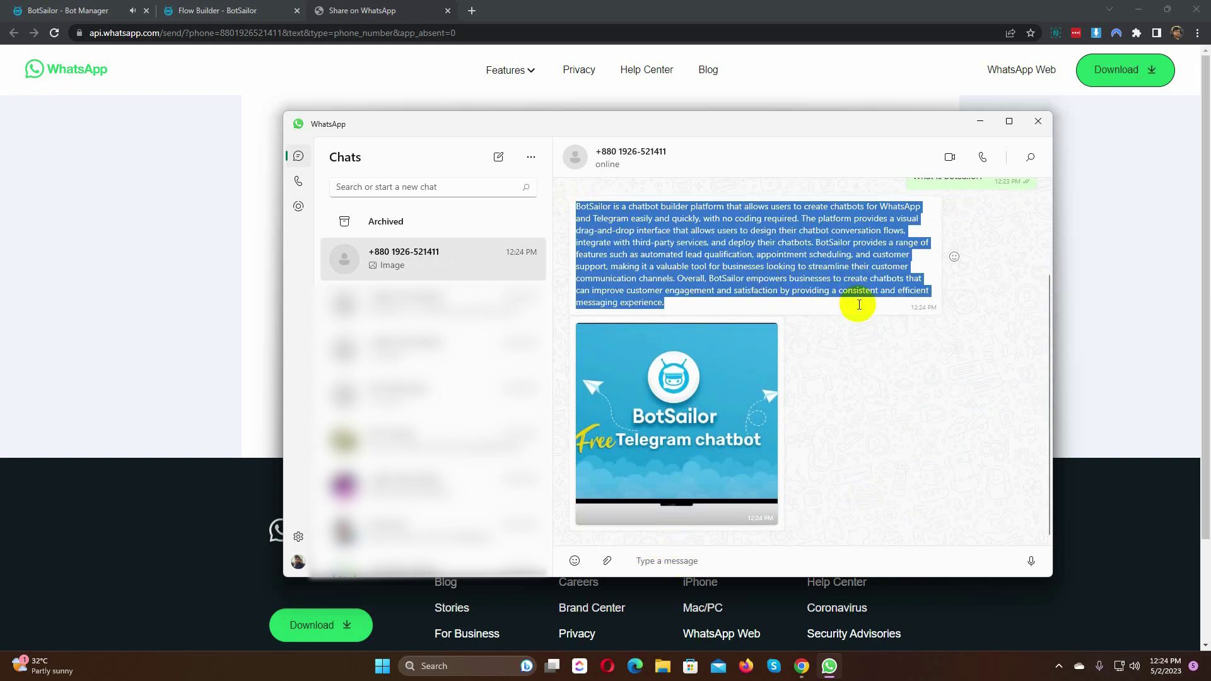
click(862, 358)
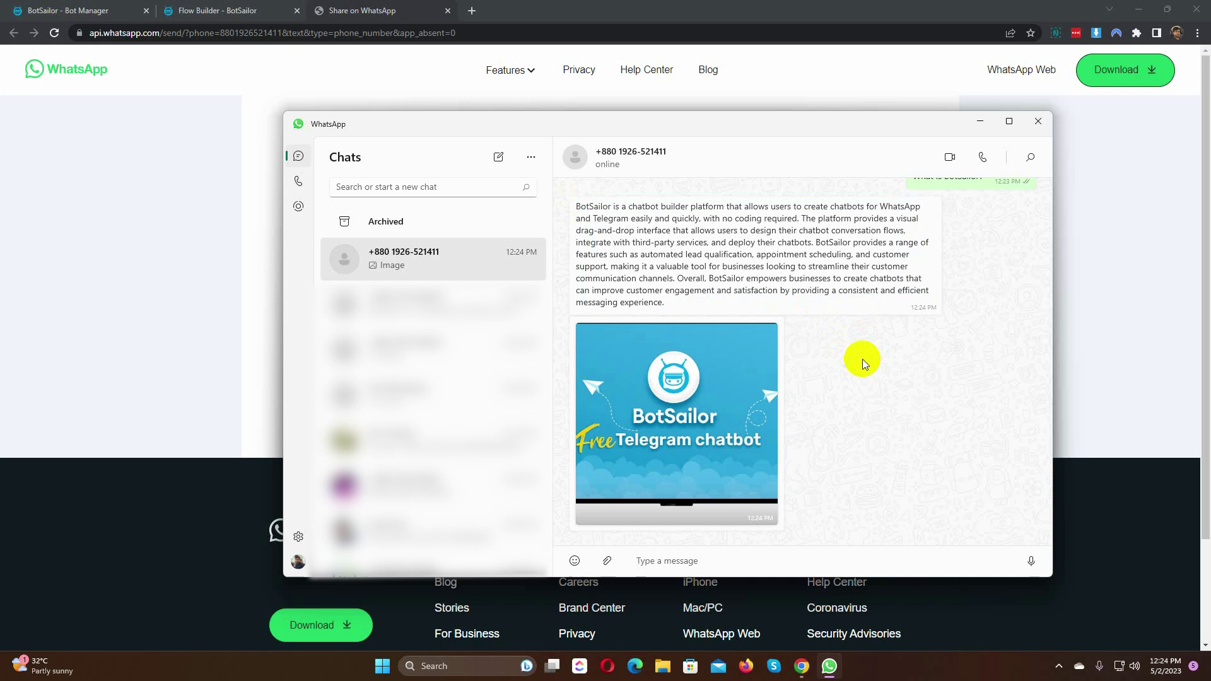
scroll(862, 388, up, 1)
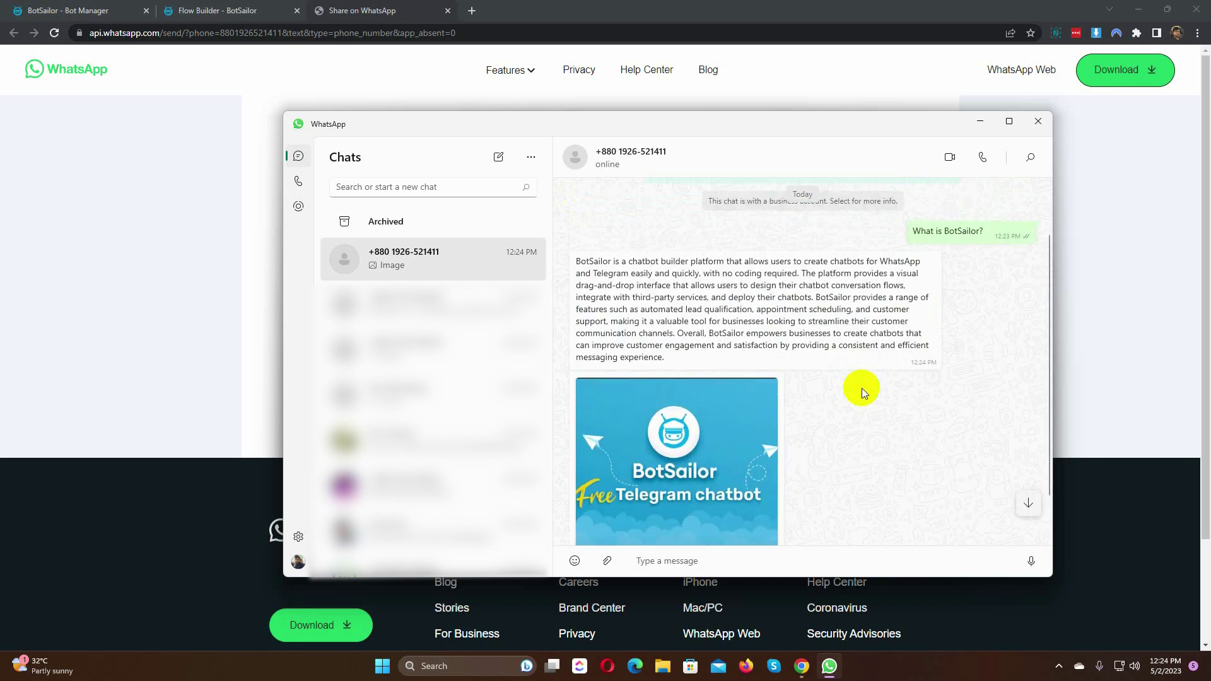
scroll(862, 389, down, 1)
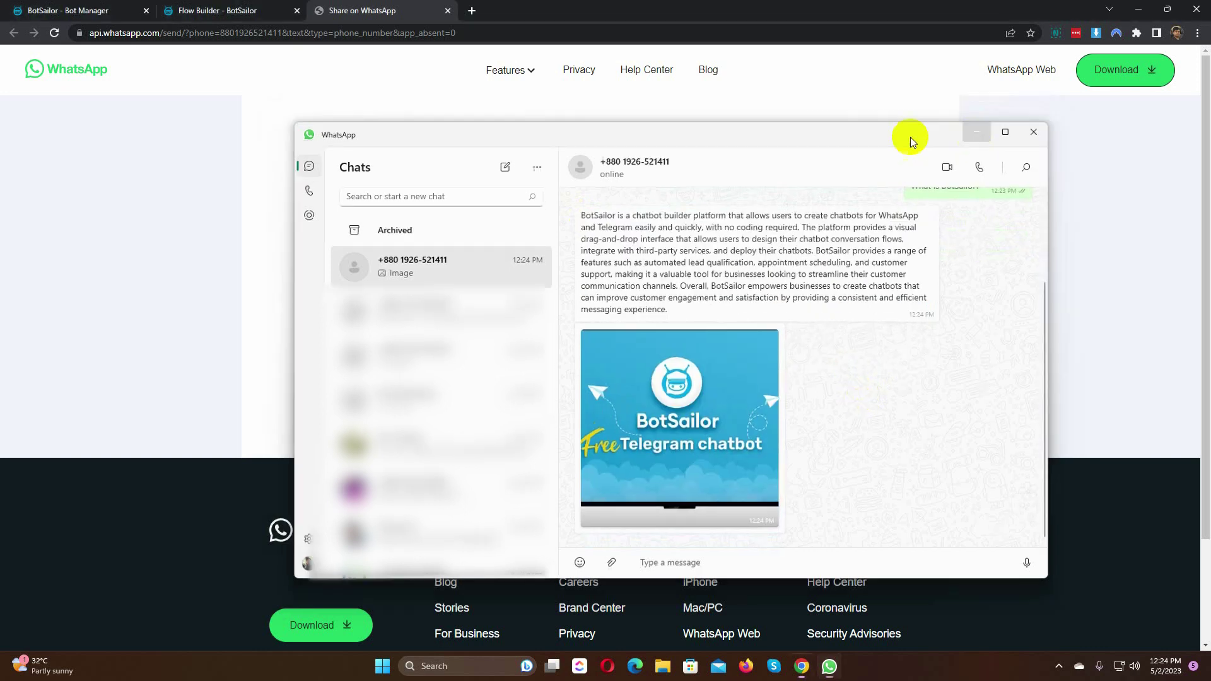
click(448, 11)
click(447, 10)
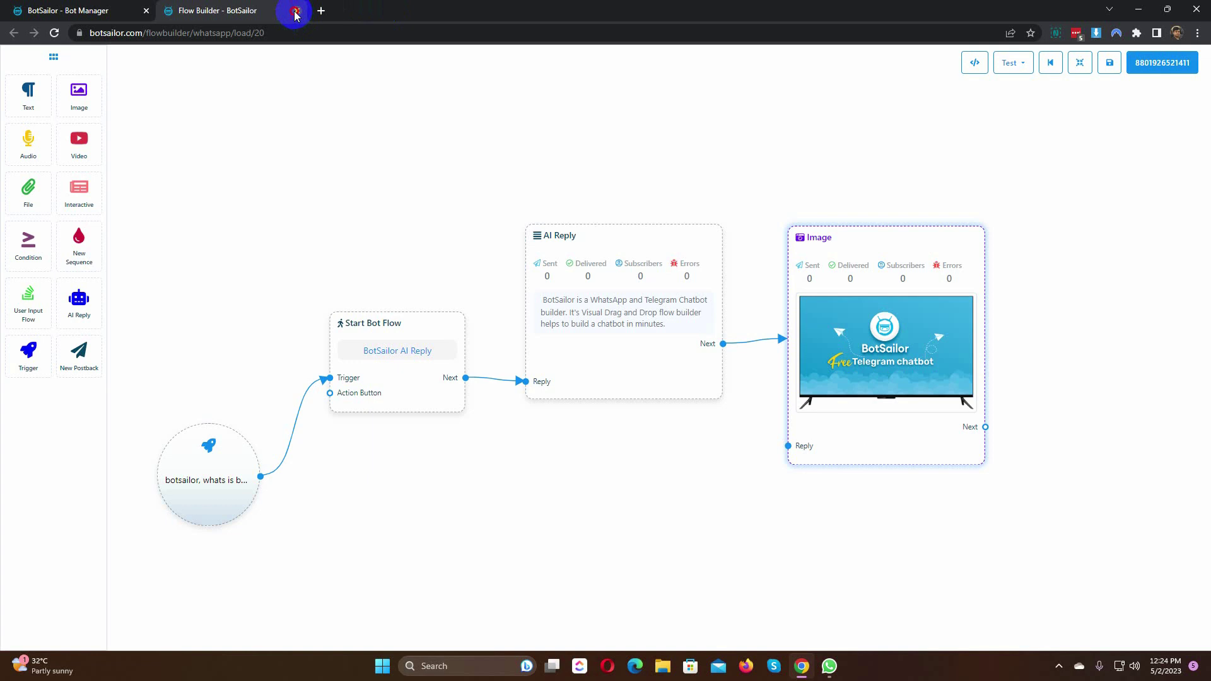
Step: Open the No Match flow from Action Buttons and delete its Text reply
click(294, 11)
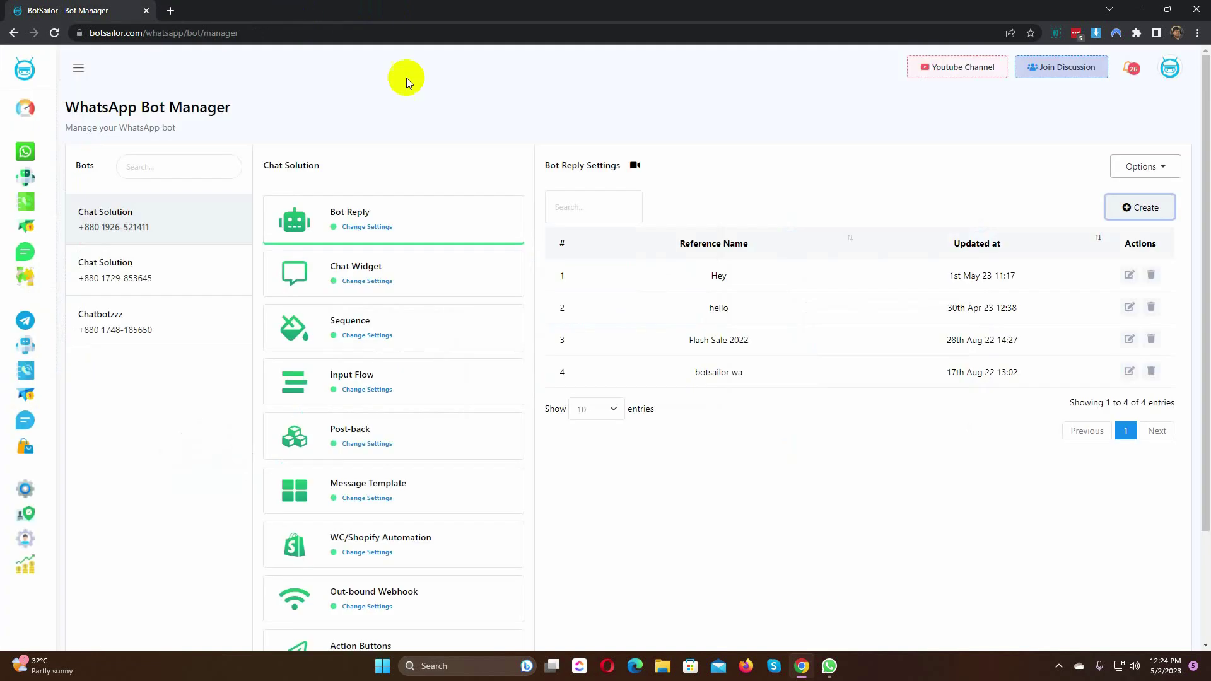
scroll(439, 202, down, 2)
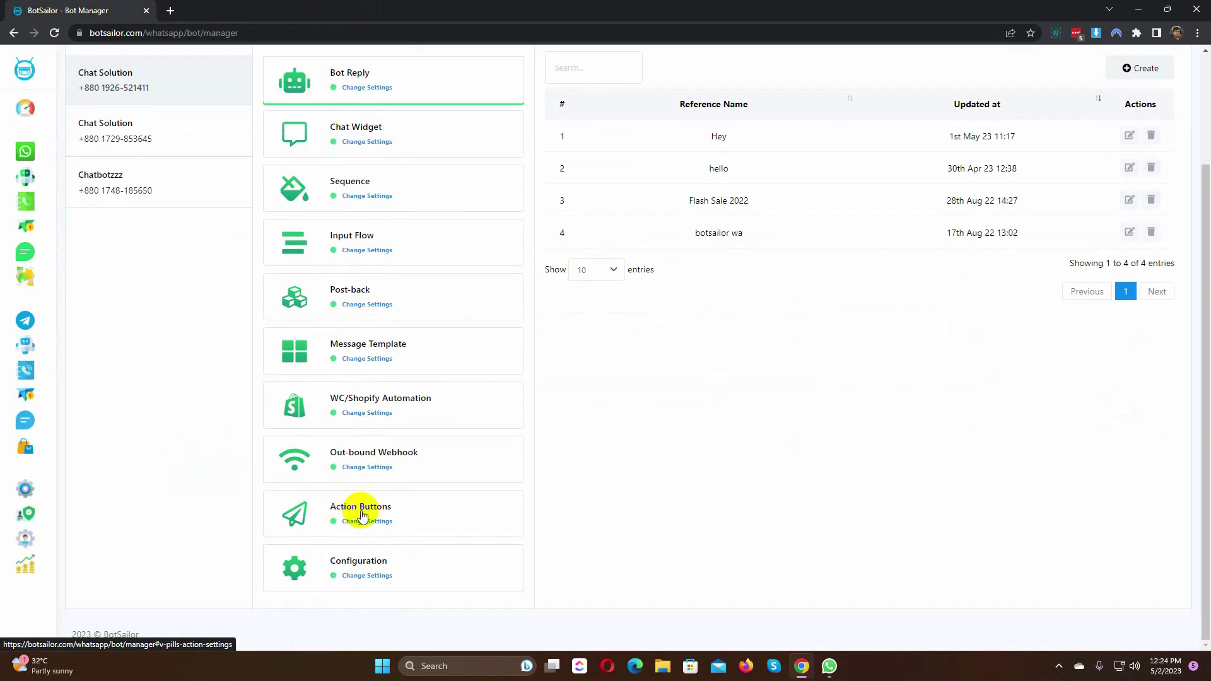
click(341, 511)
scroll(598, 287, up, 2)
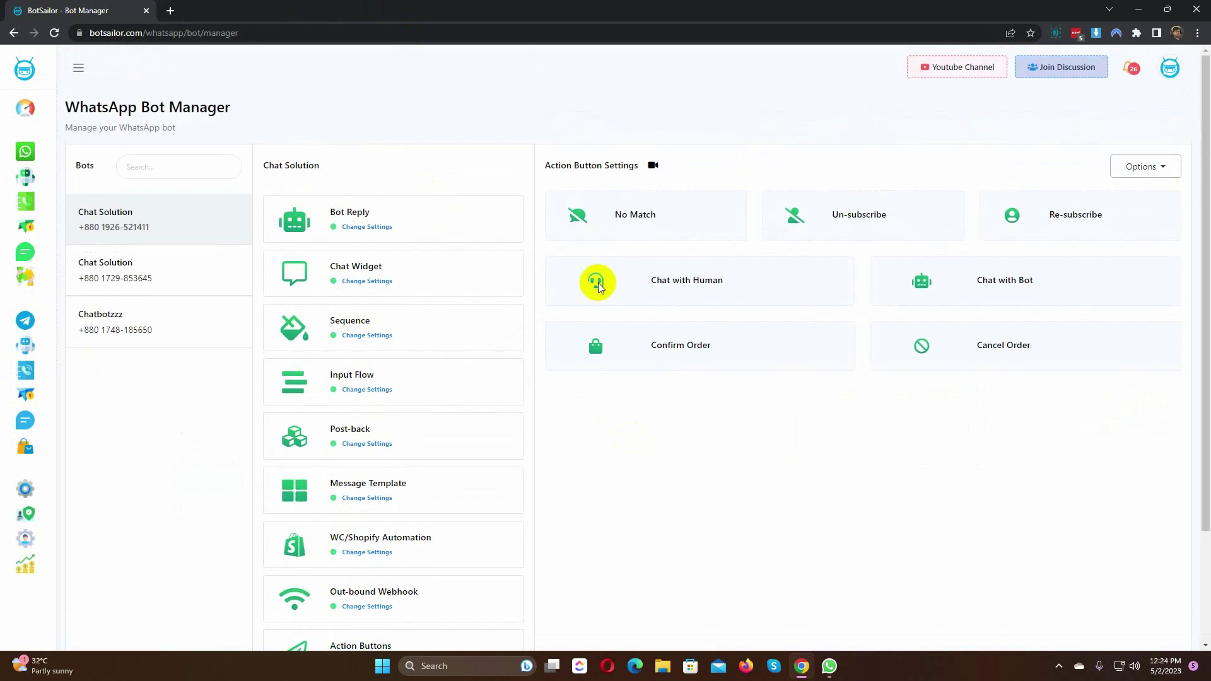
click(642, 214)
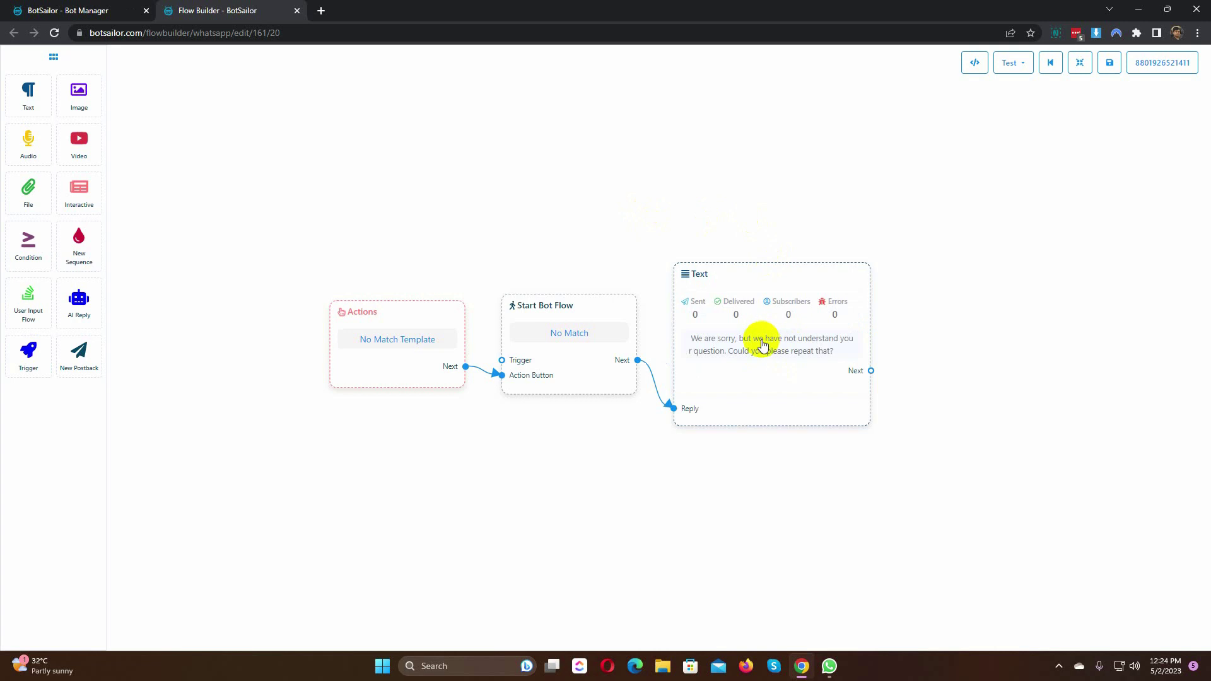
click(776, 282)
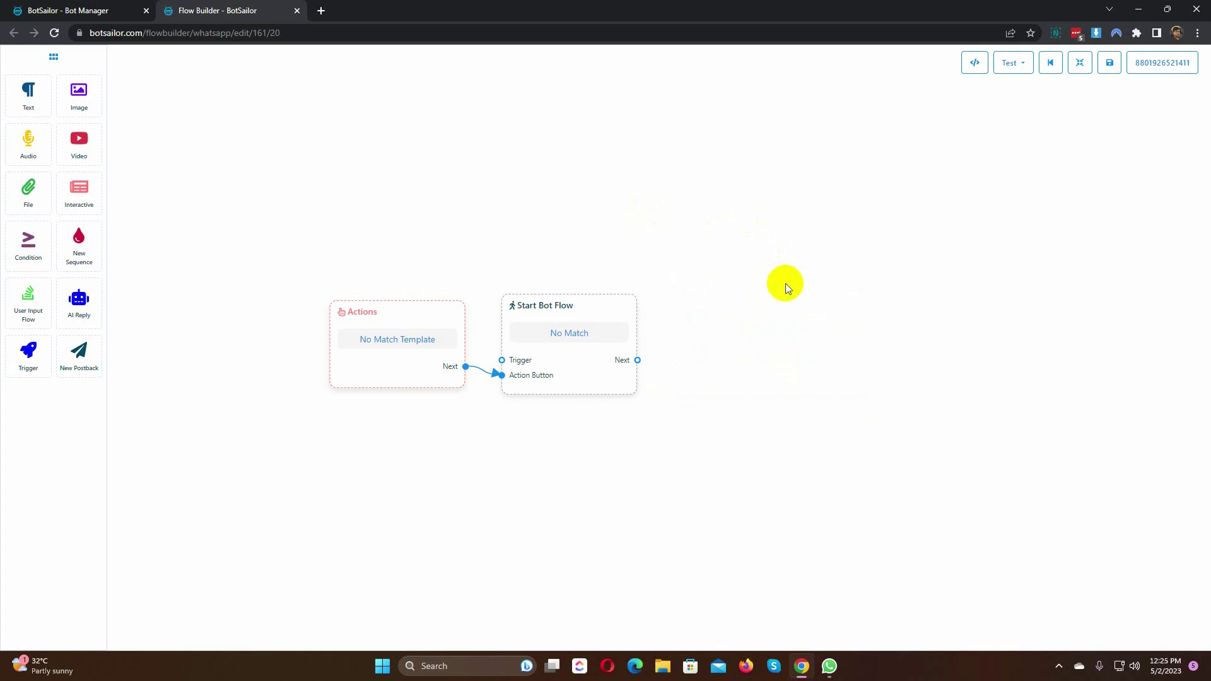
Step: Connect an AI Reply trained on a person's short bio to Start Bot Flow and save
drag(78, 300, 762, 305)
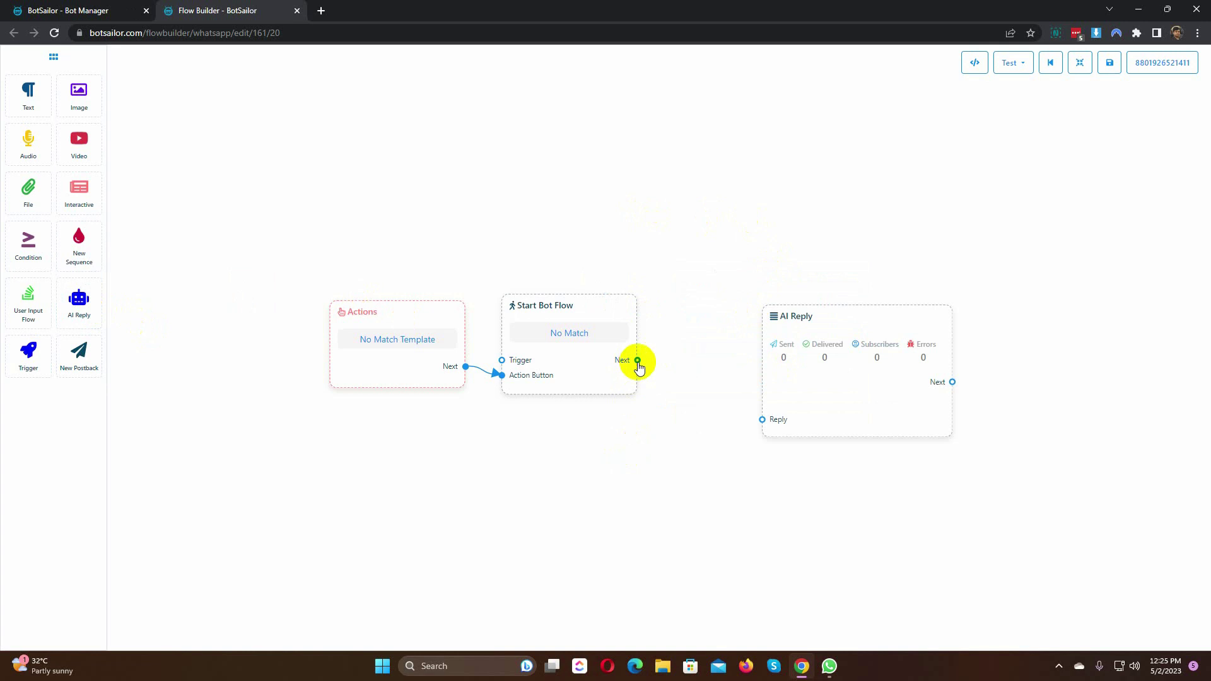
drag(637, 360, 754, 374)
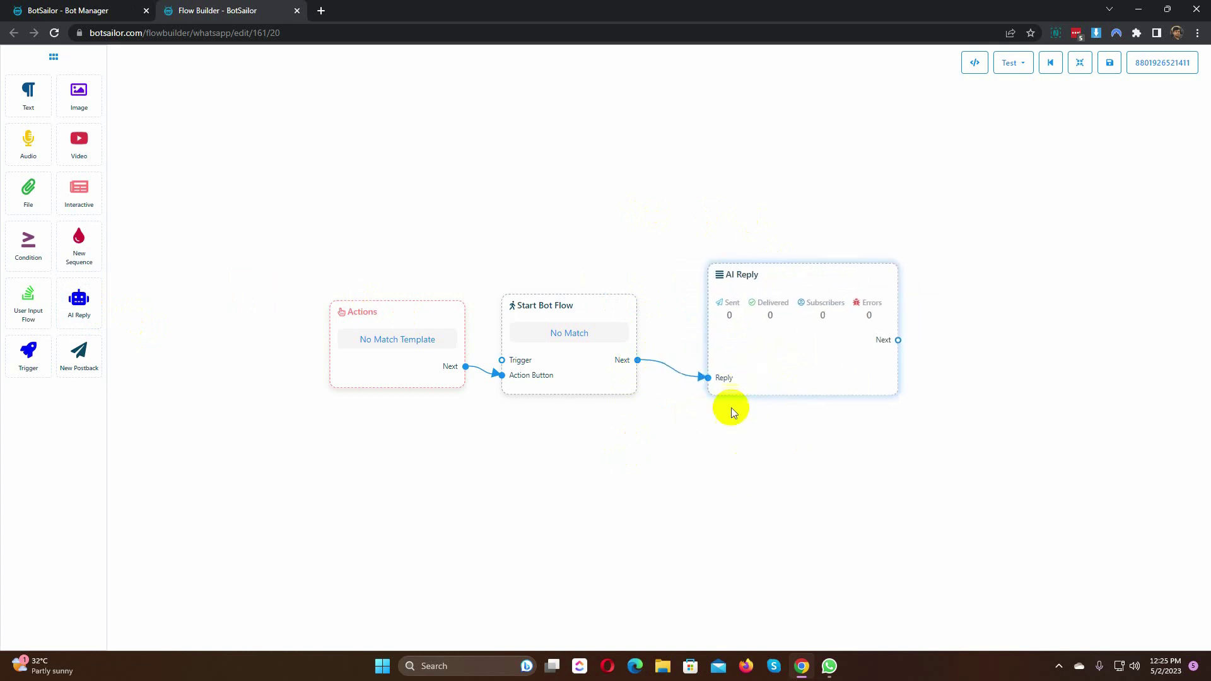
double_click(799, 345)
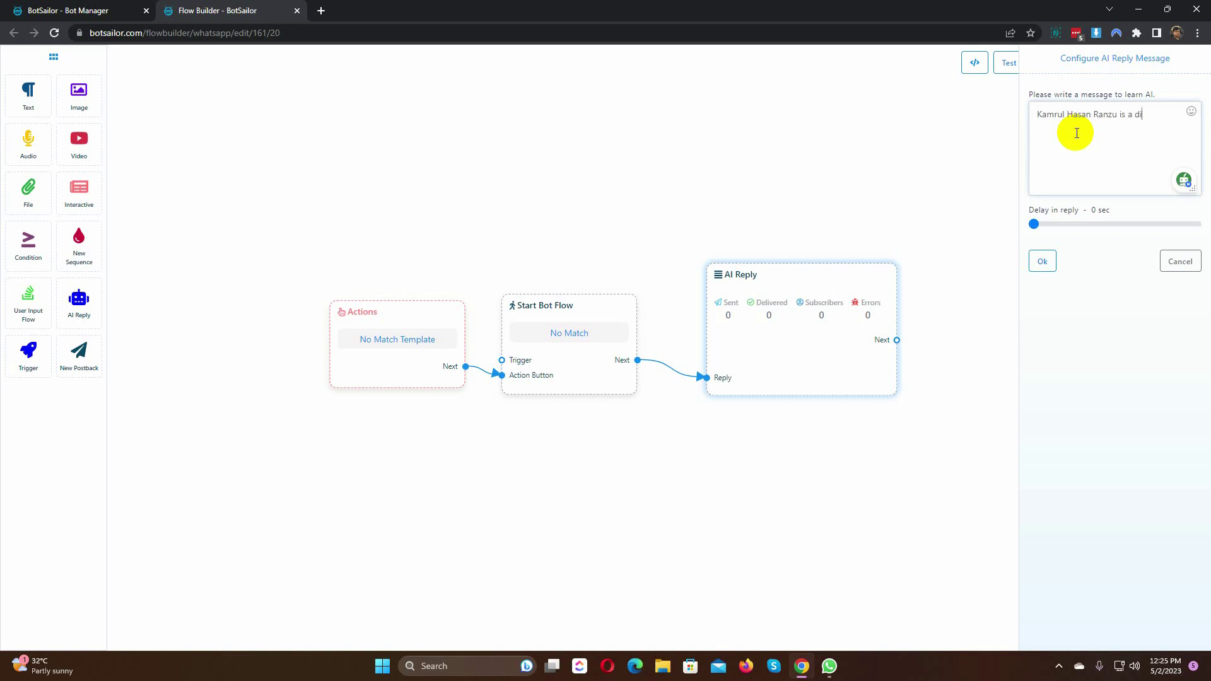
text( Strategiest at Xerone IT. Formerly he worked as a Freelancer on Freelancer.com)
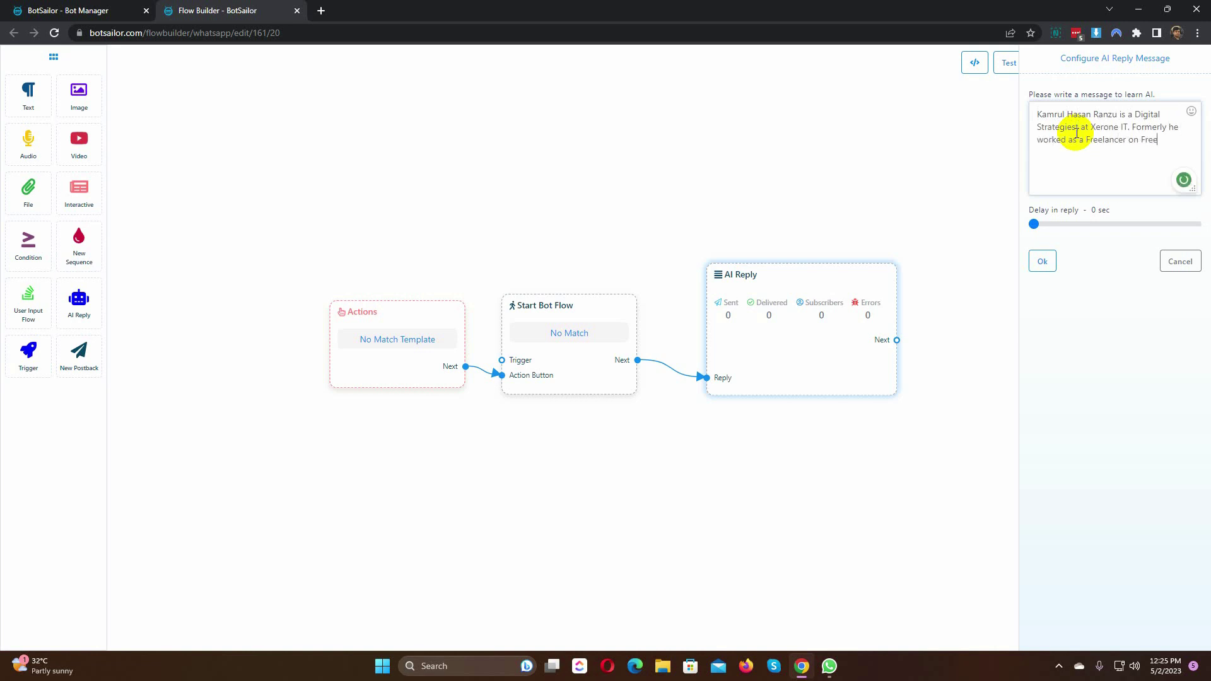
click(1042, 264)
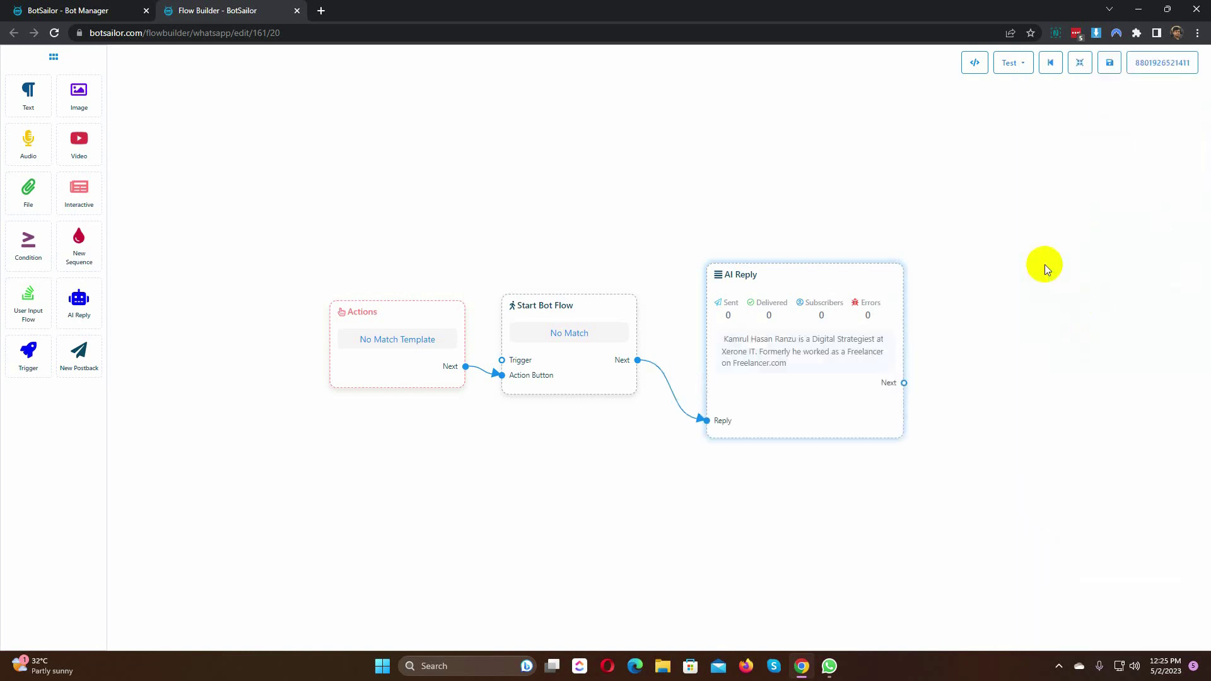
click(1110, 64)
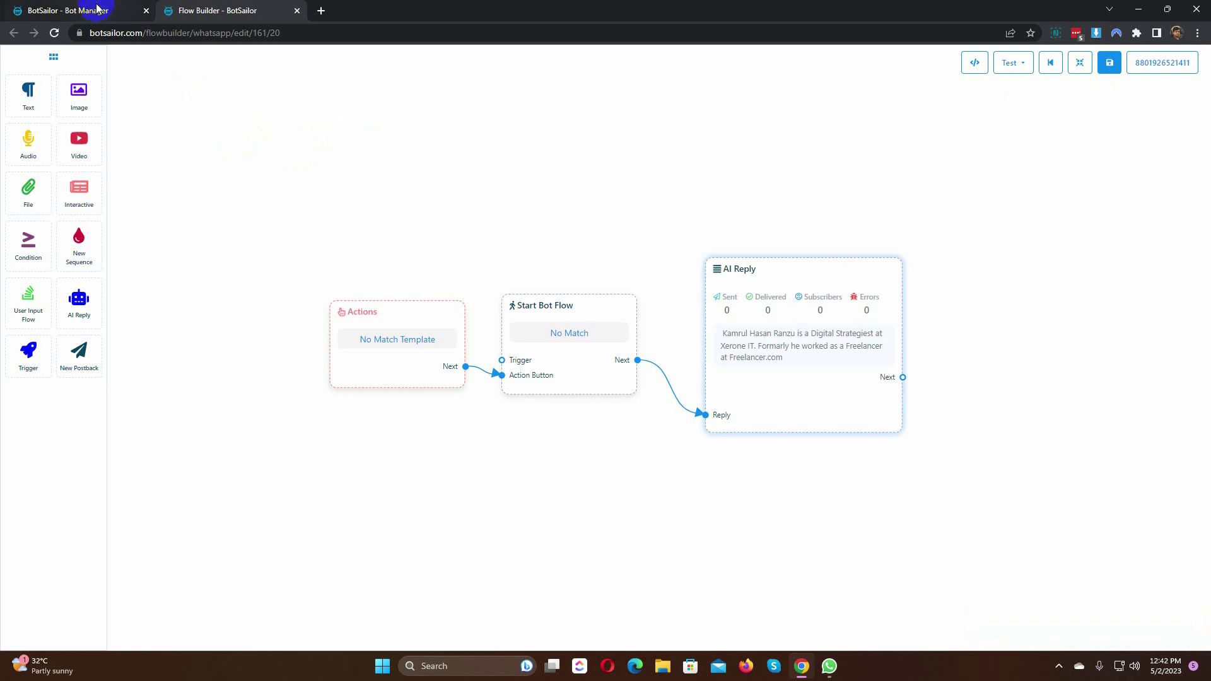
Step: Save the bot Configuration with NO MATCH REPLY set to Enabled
click(97, 9)
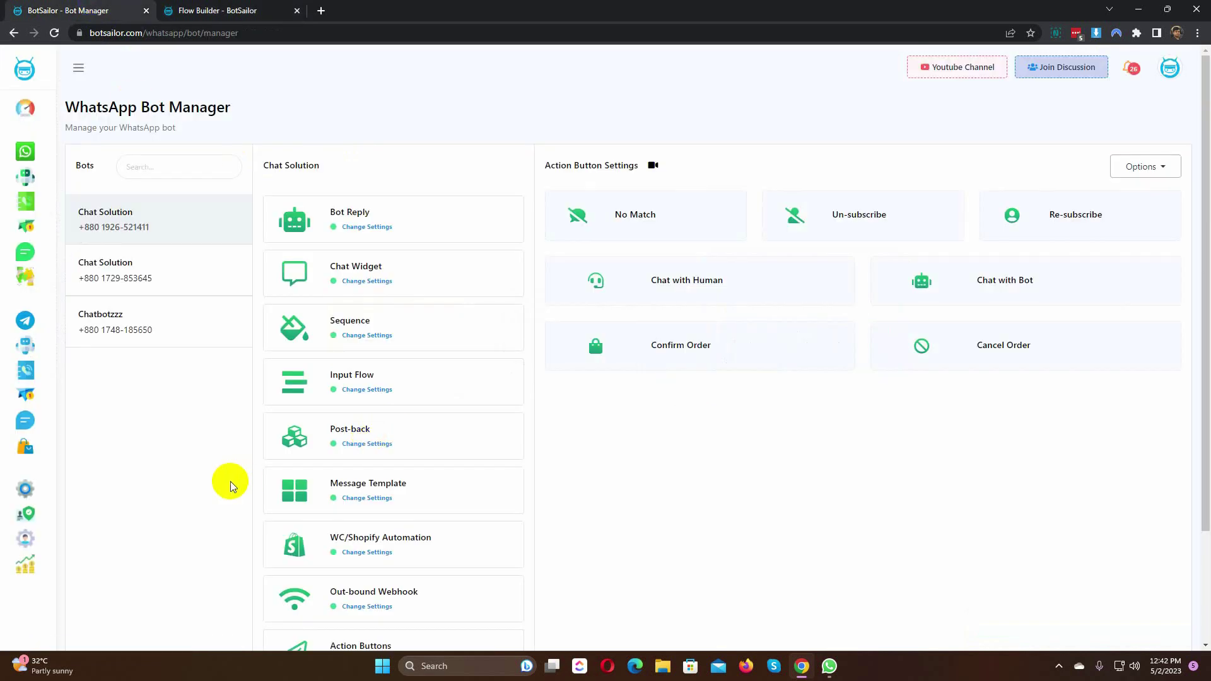
scroll(230, 482, down, 3)
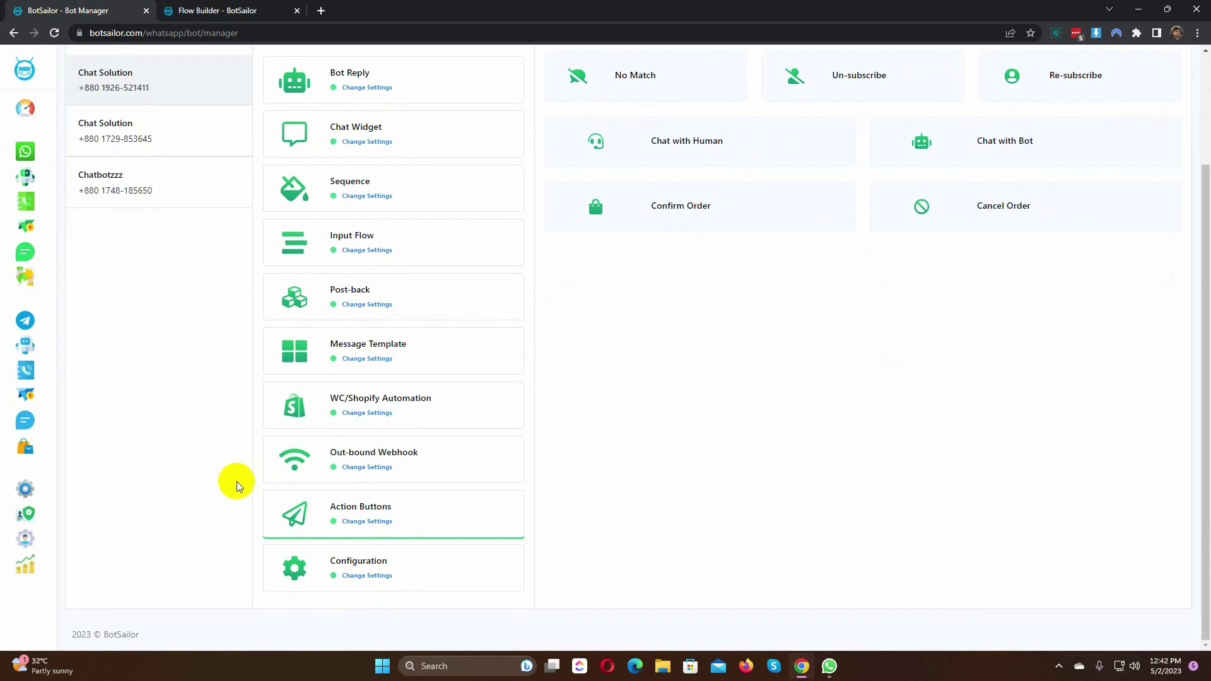
click(378, 573)
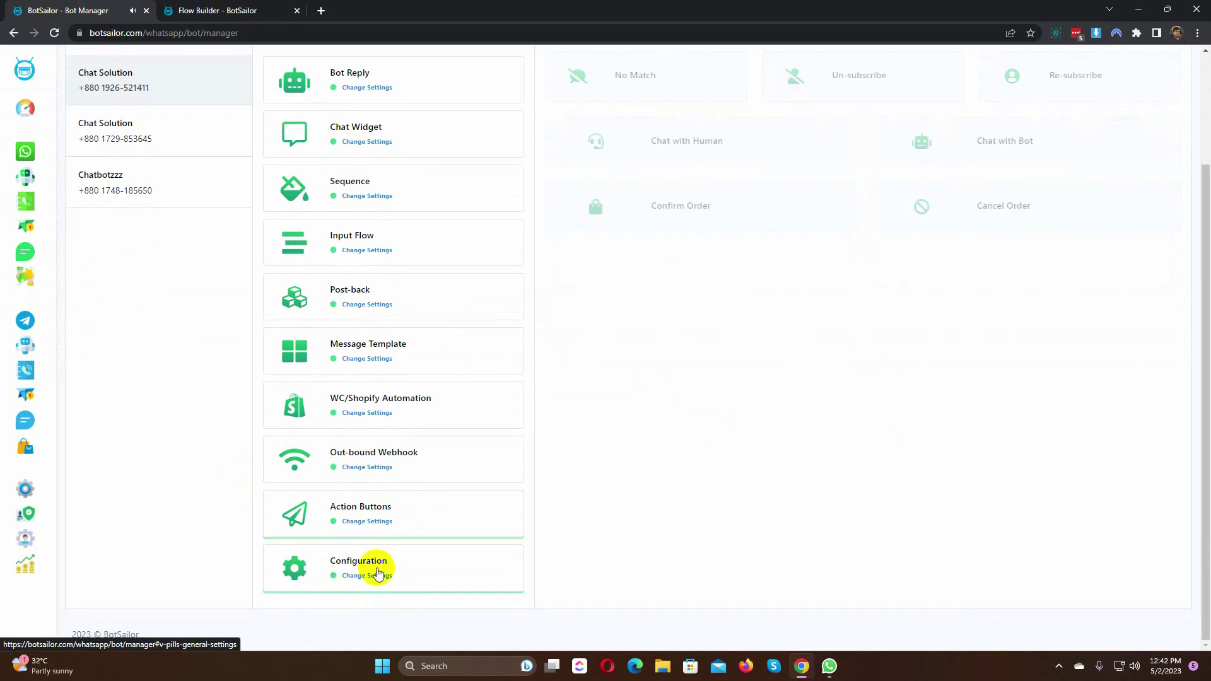
scroll(870, 520, up, 3)
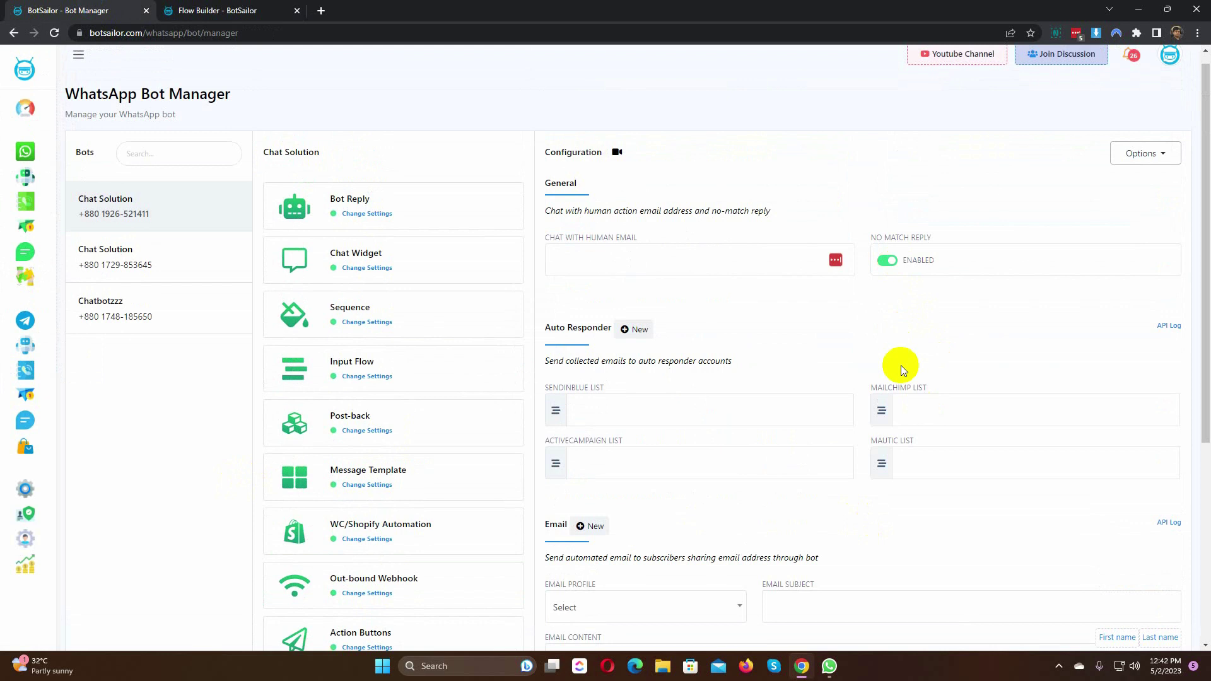
scroll(901, 365, down, 1)
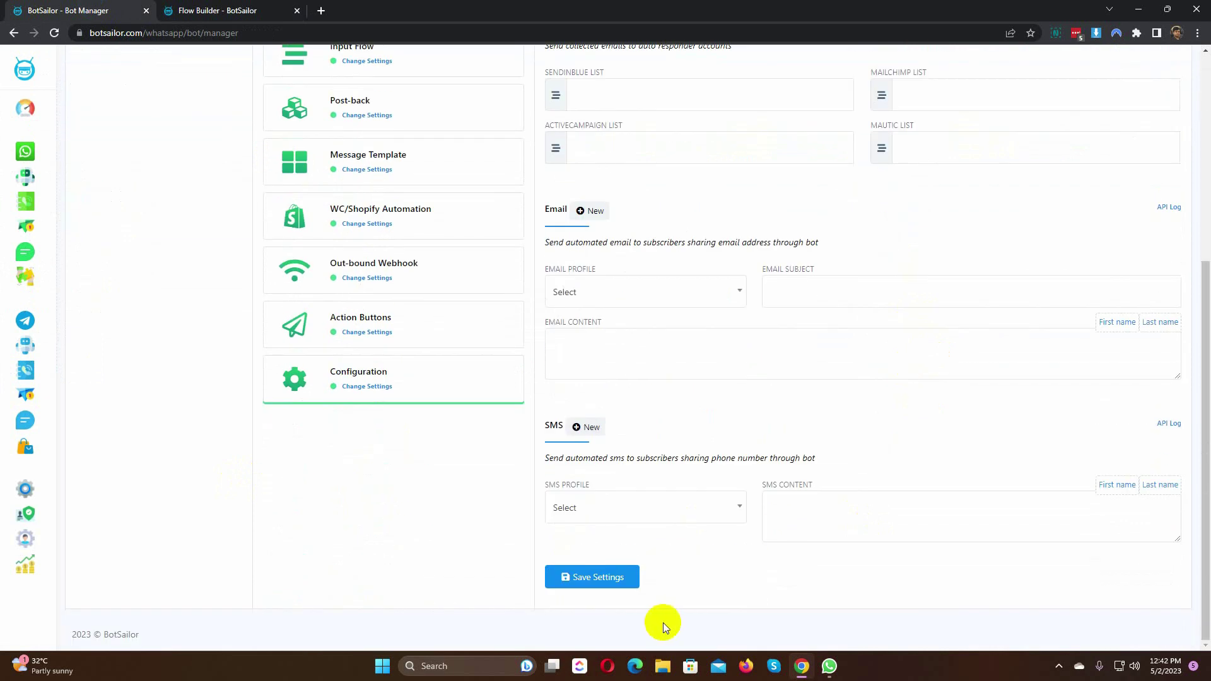
click(605, 578)
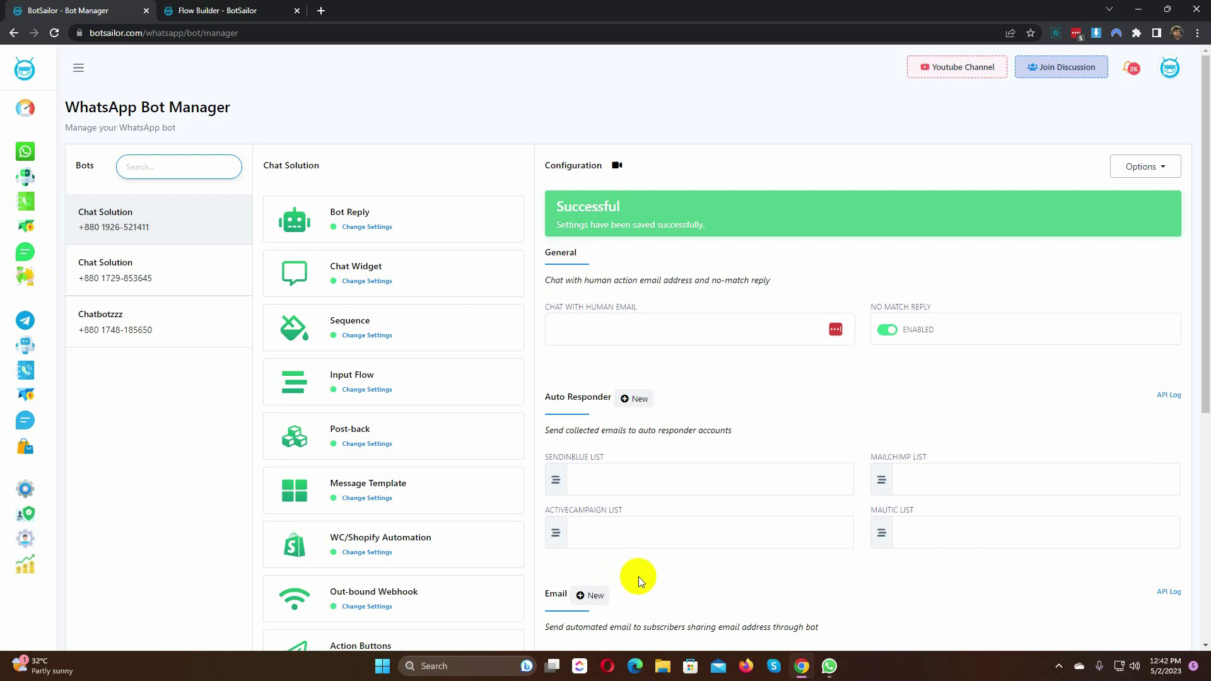
Step: Ask the bot who the person from the bio is, then request C code adding 2 numbers
click(830, 668)
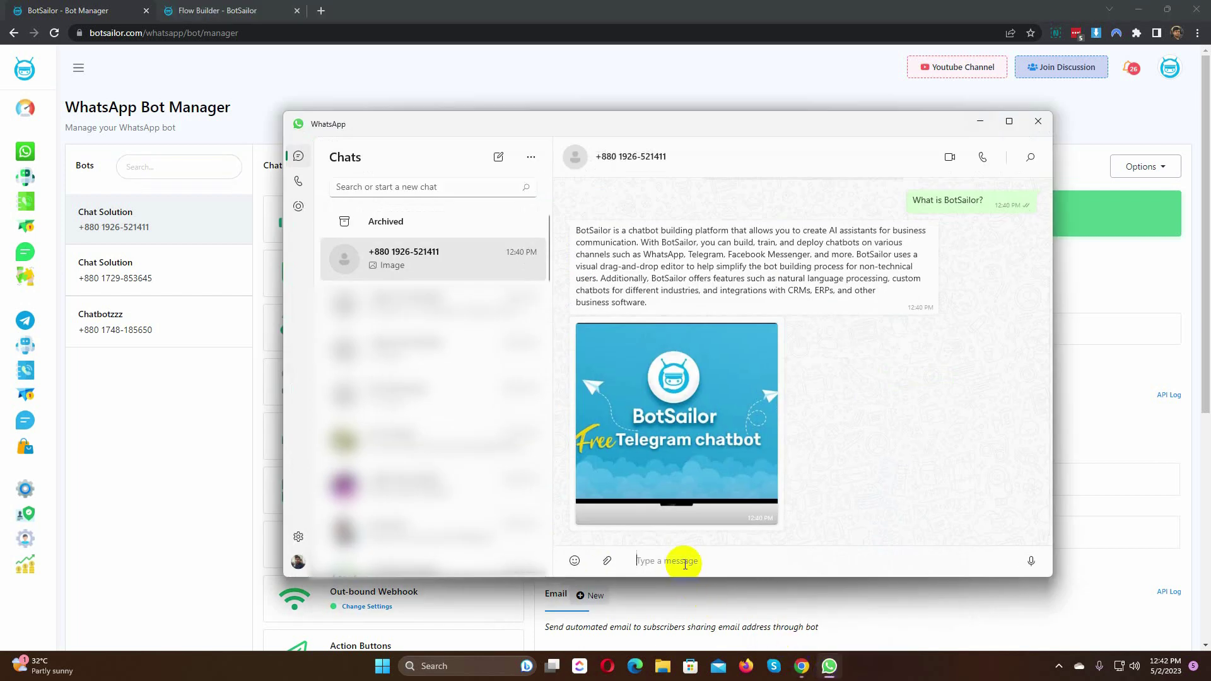
click(685, 562)
key(Return)
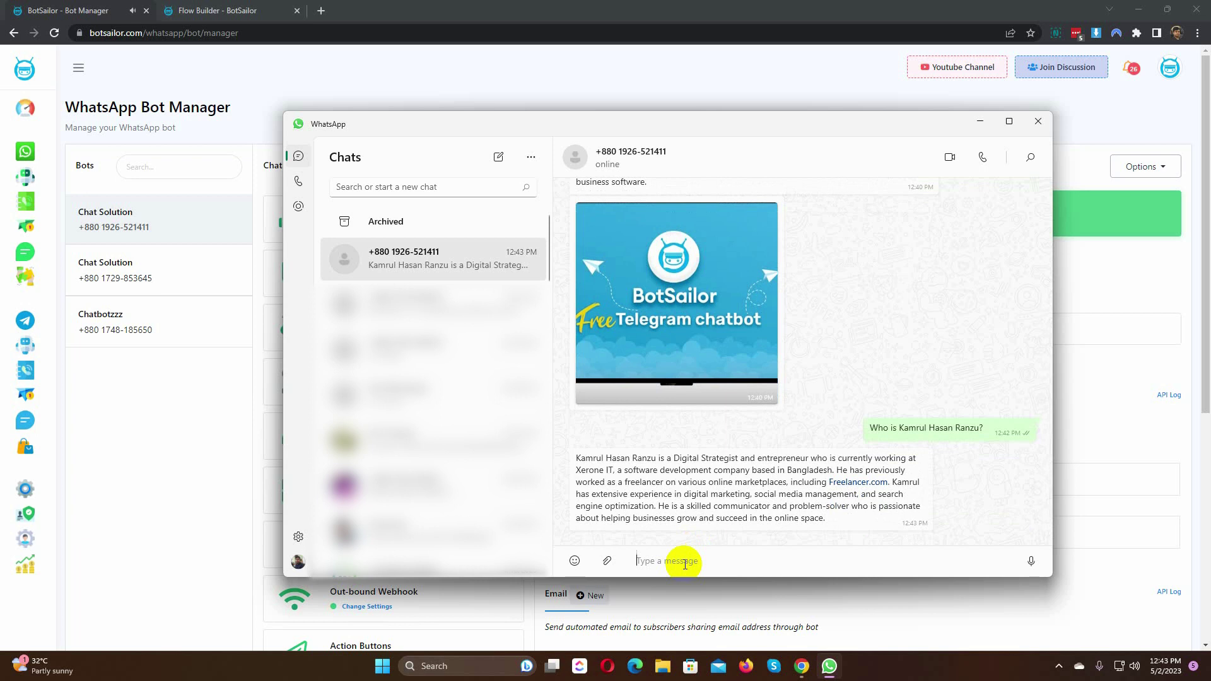
text(Please write a code for adding 2 numbers by)
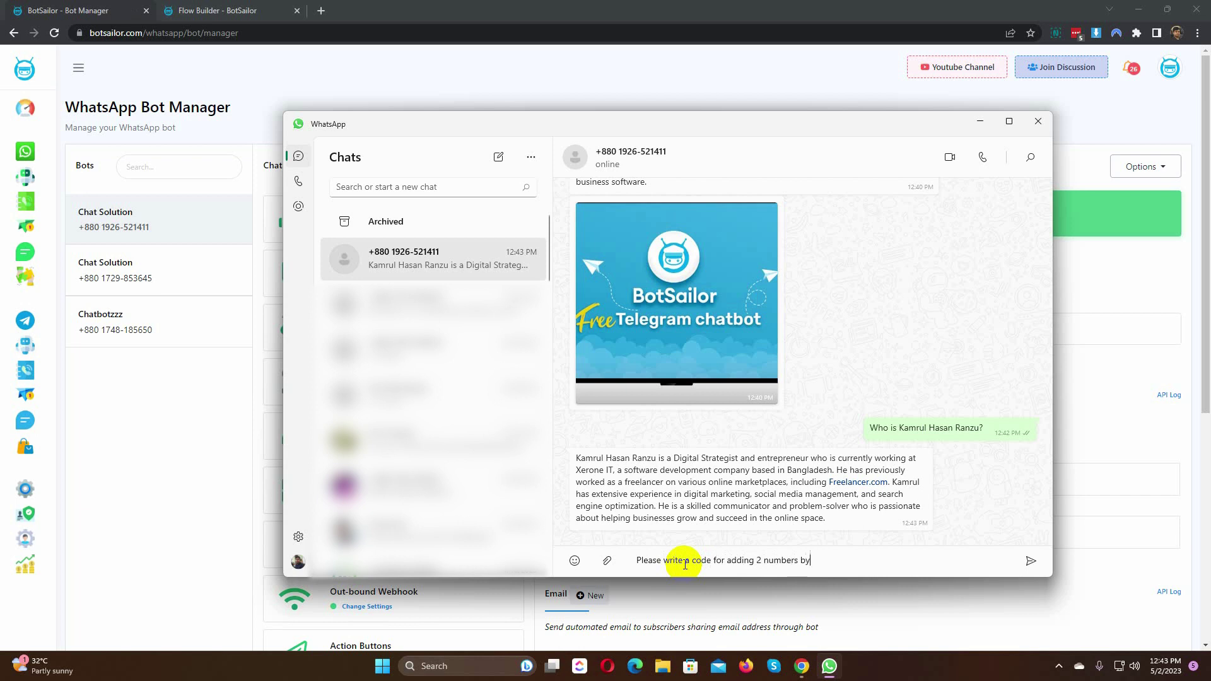
text( using c language.)
key(Return)
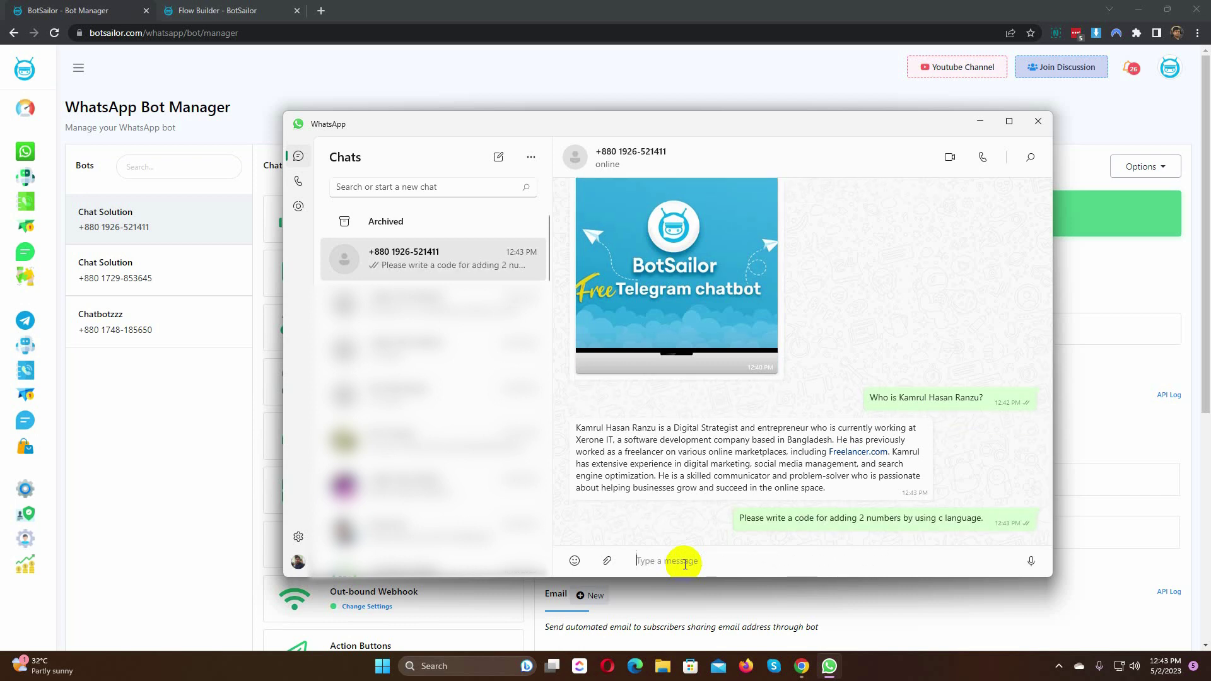